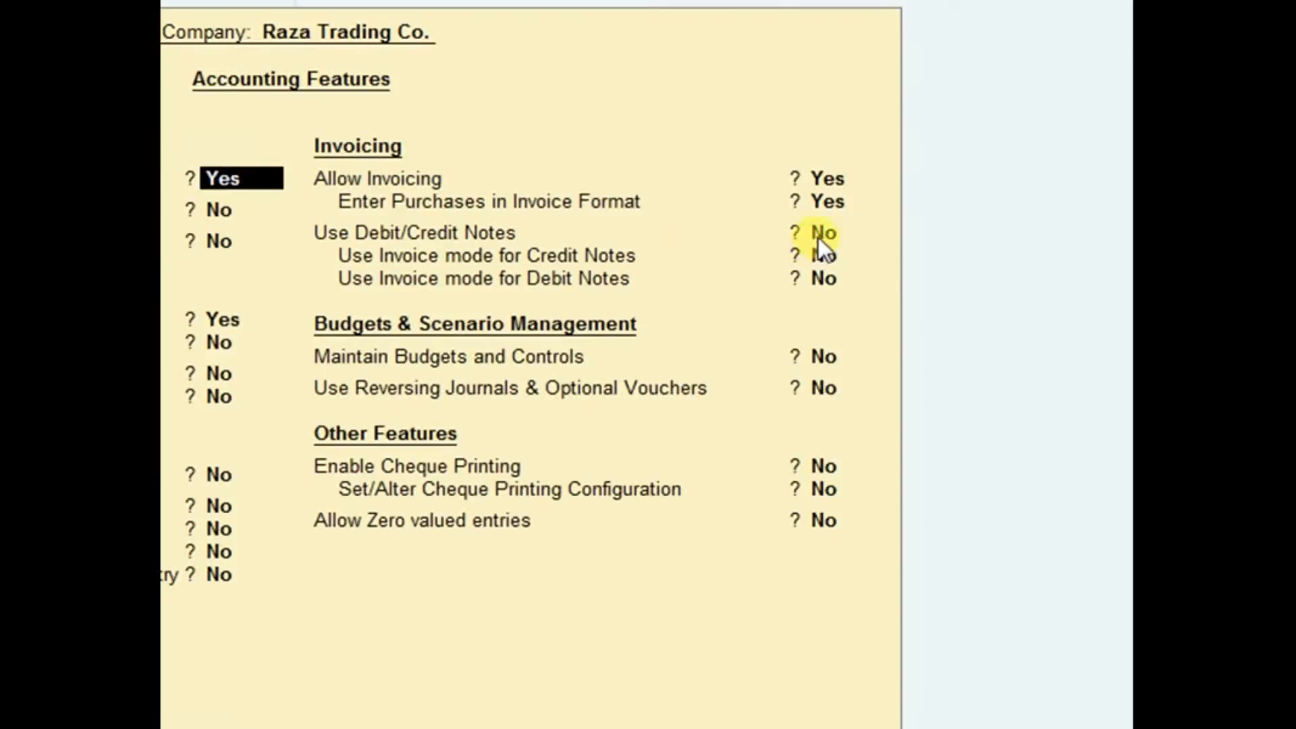
Step: Enable debit/credit notes and invoice mode for both credit and debit notes in the accounting features, then save and return to the Gateway
left_click(818, 236)
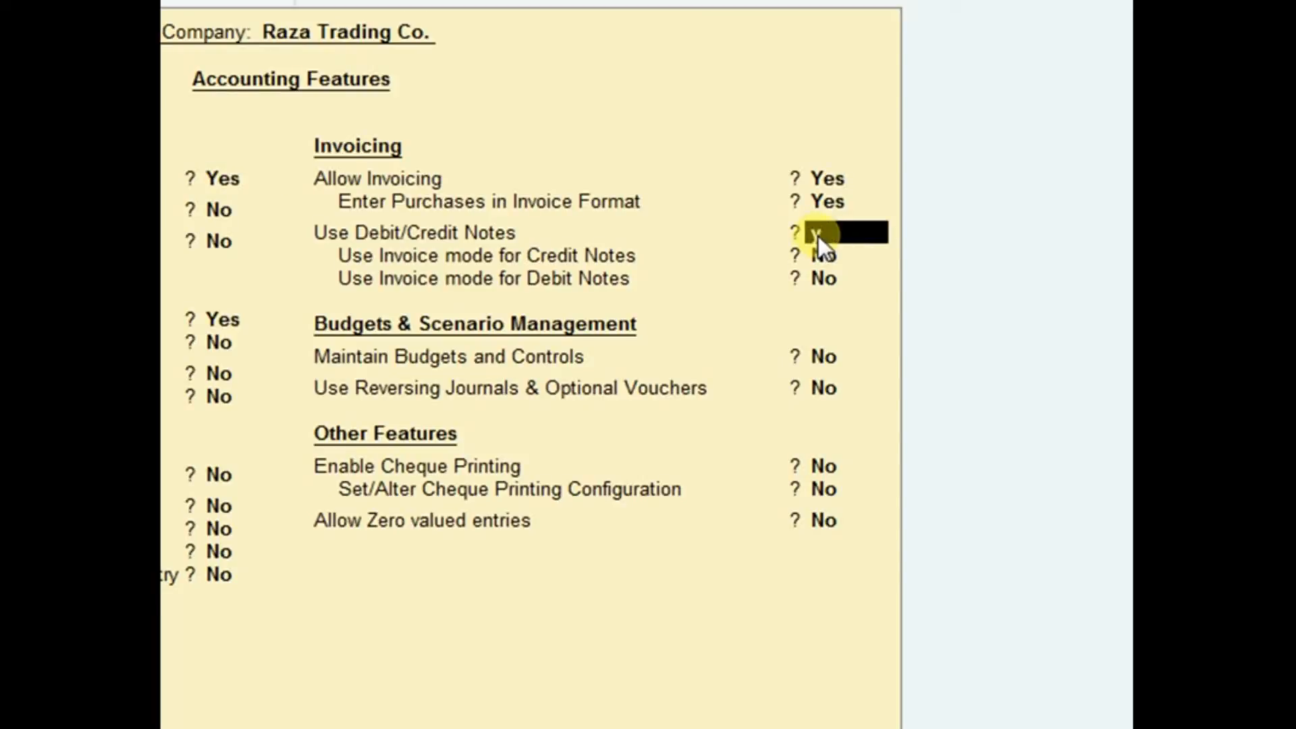
key("Return")
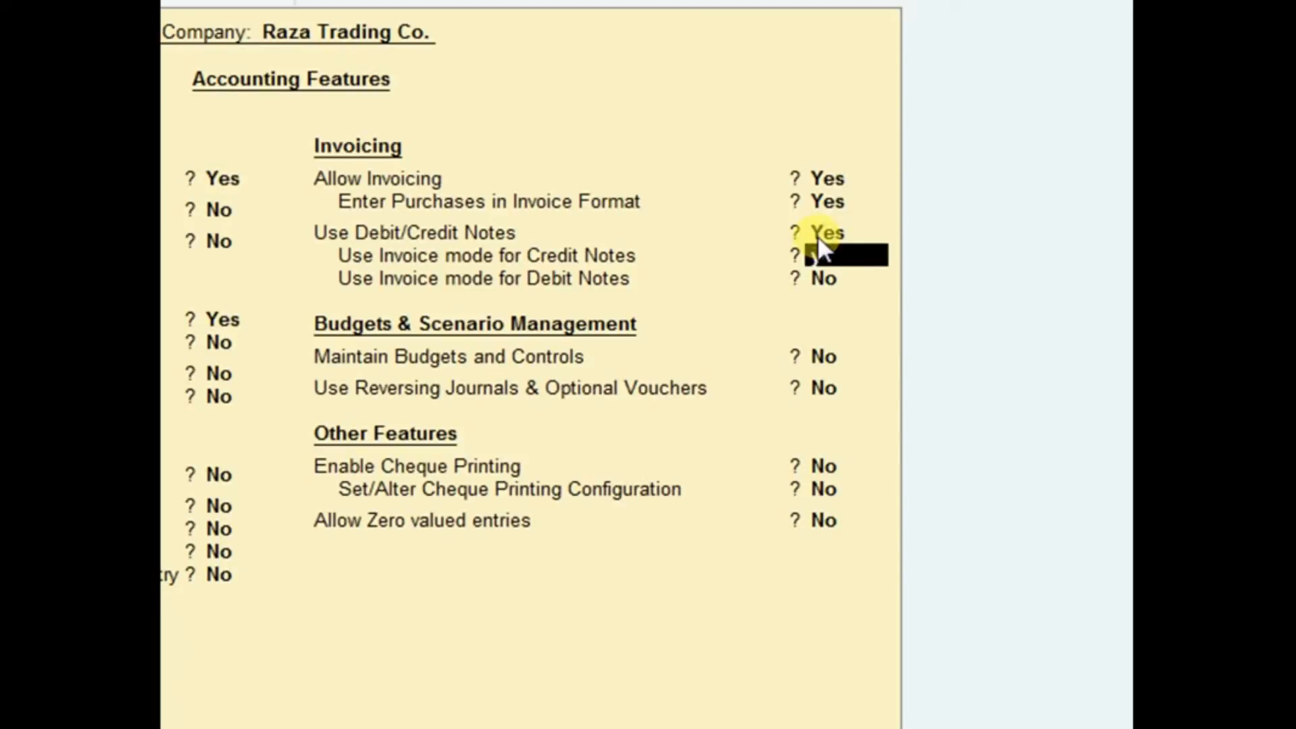
type("y")
key("Return")
type("y")
key("Return")
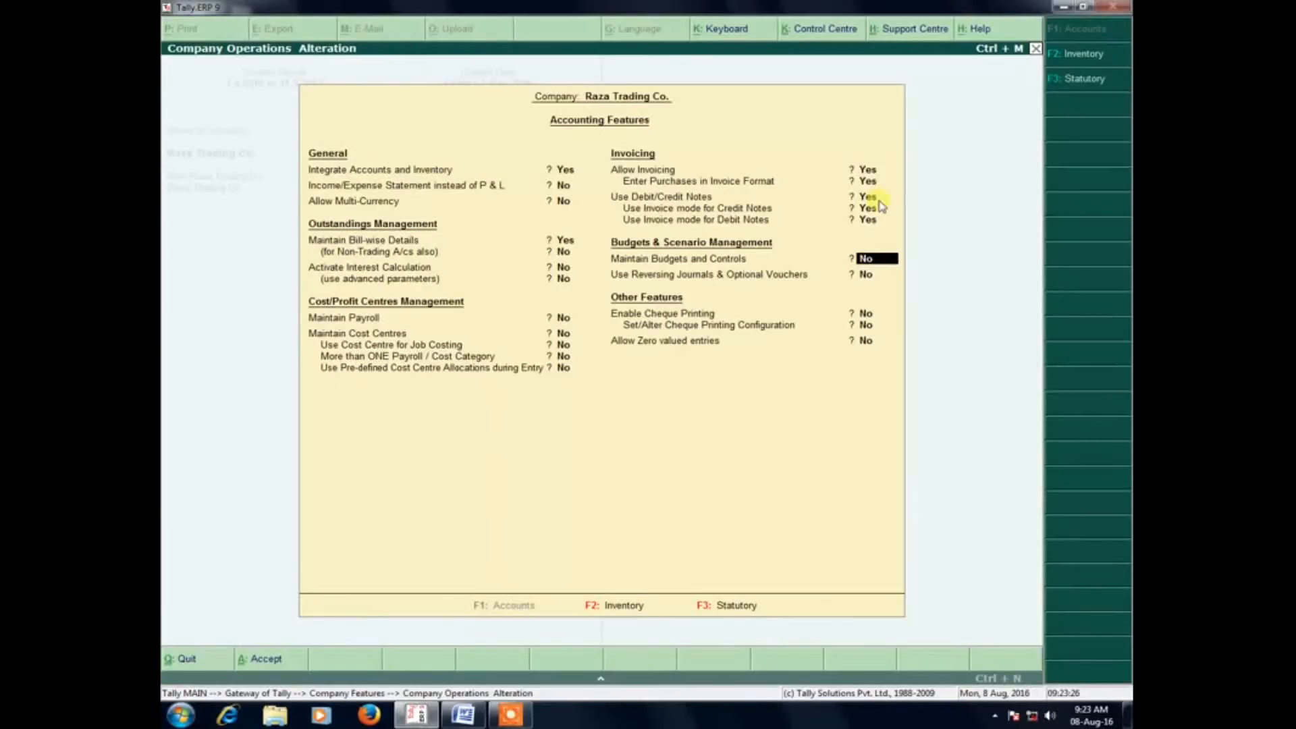
key("Return")
key("Return")
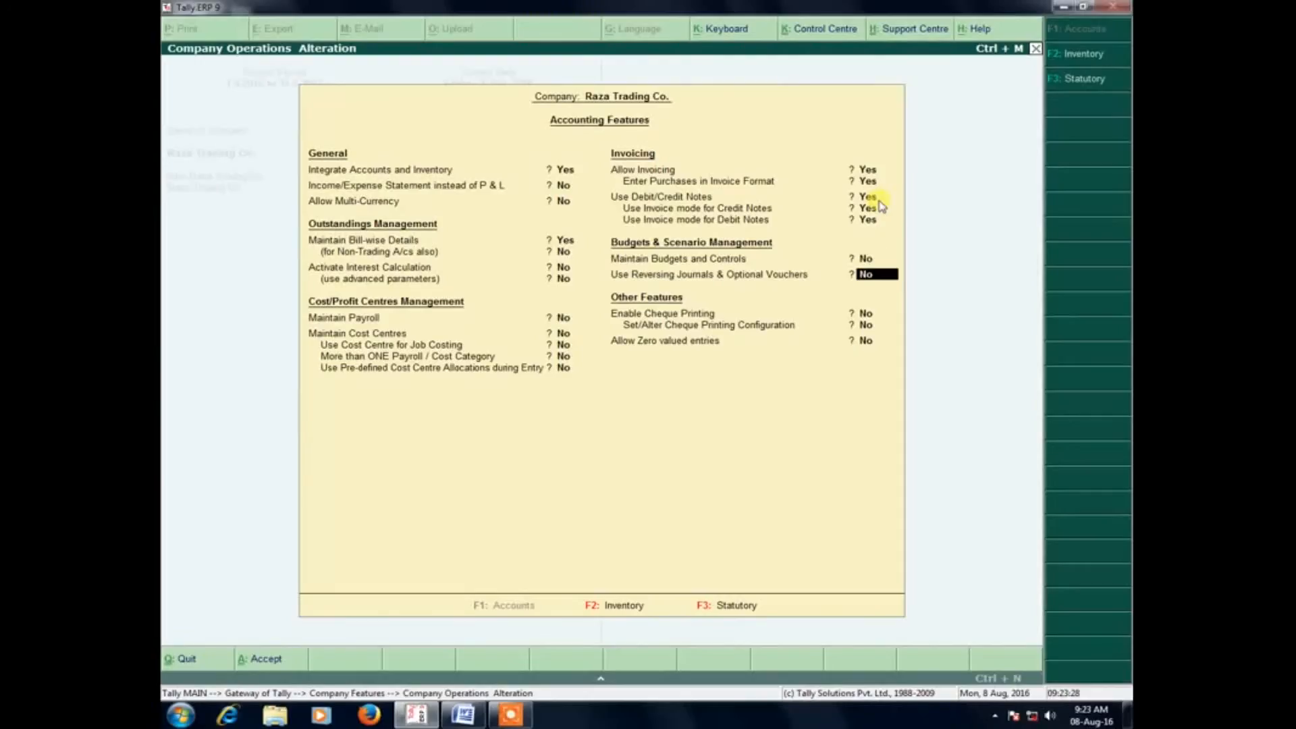
key("Return")
key("Return")
key("Return")
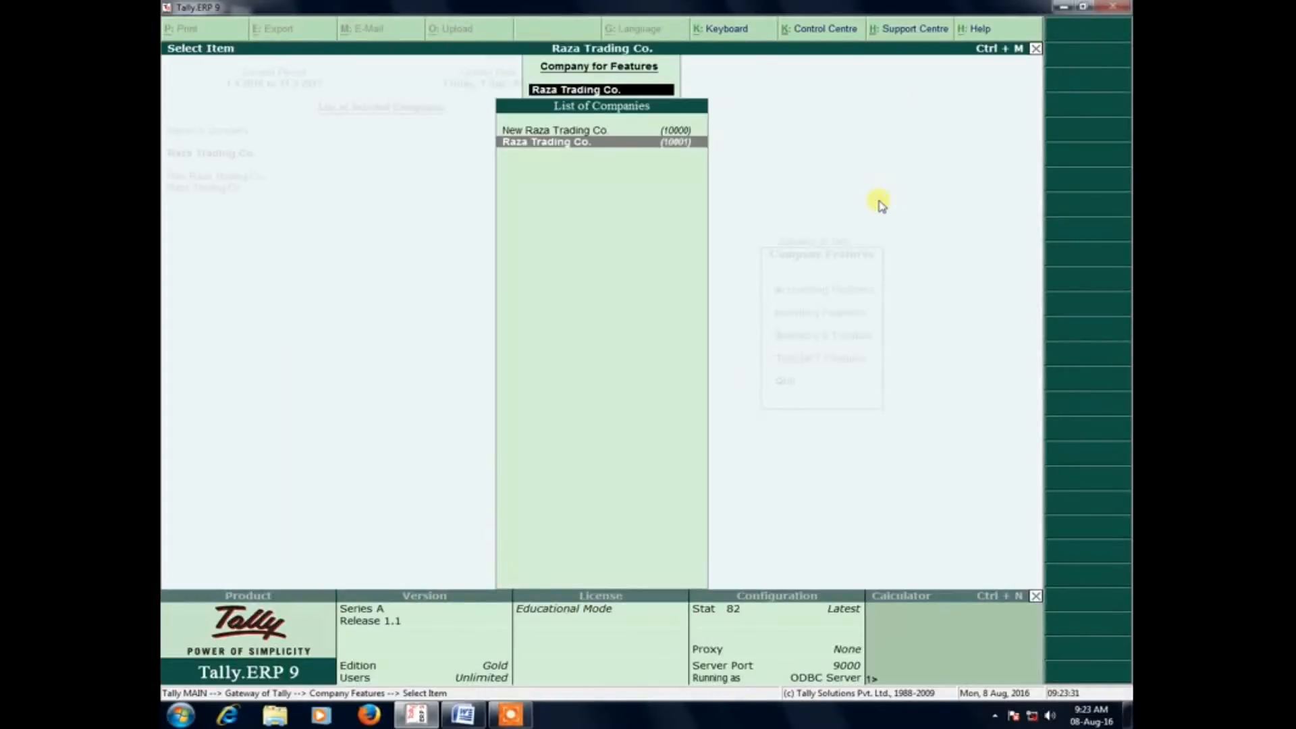
key("Return")
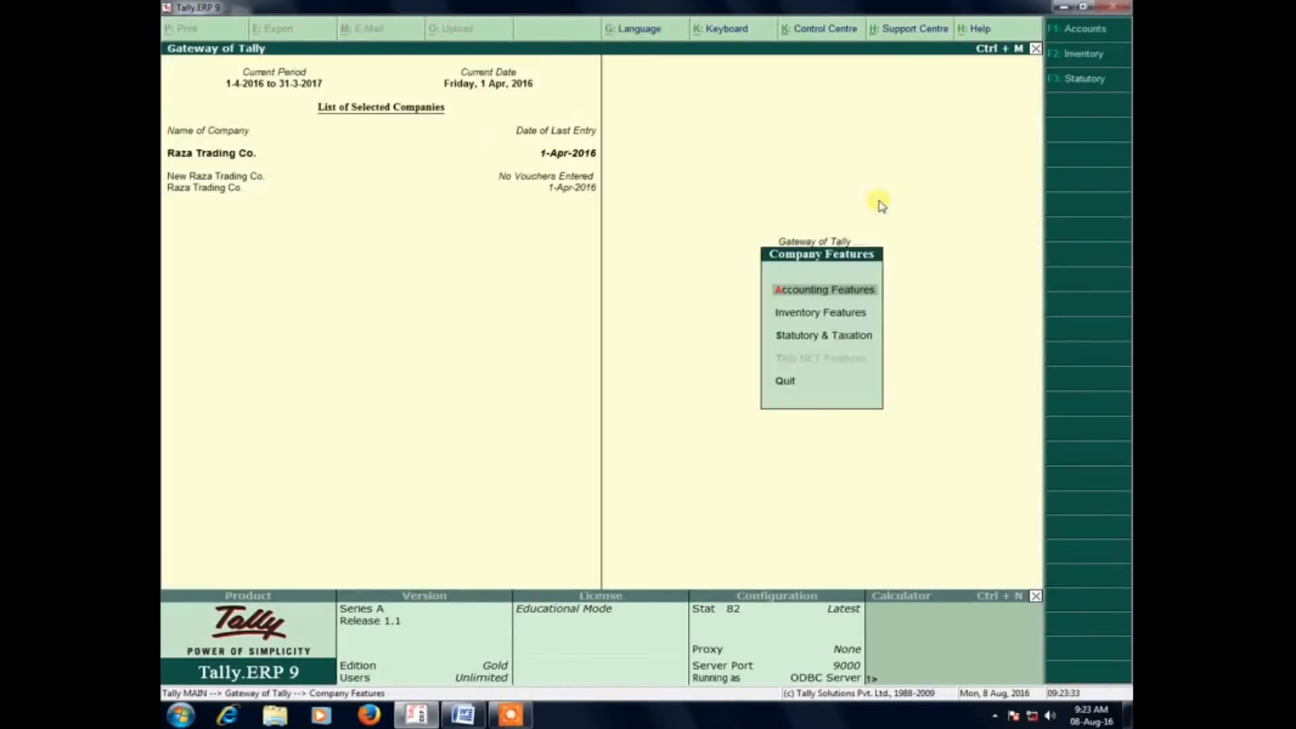
key("Escape")
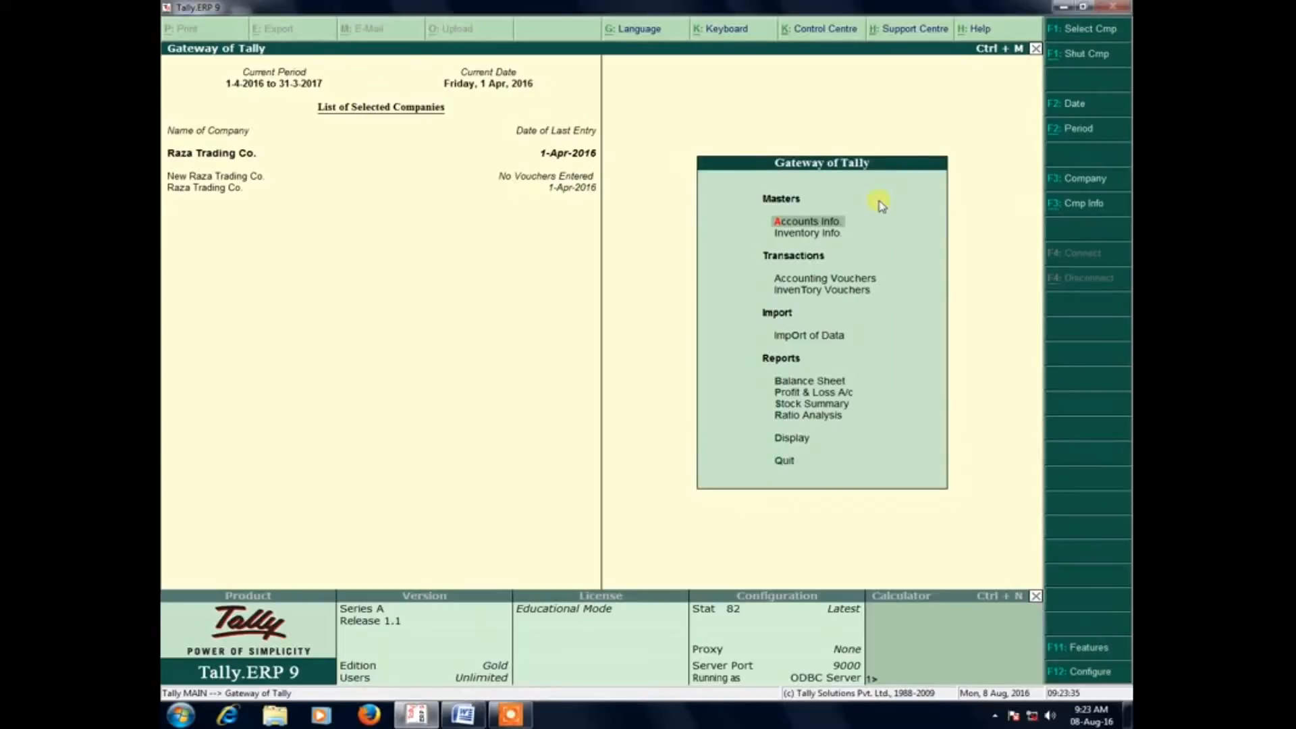
Step: Open accounting voucher entry and switch the voucher type to Debit Note
key("v")
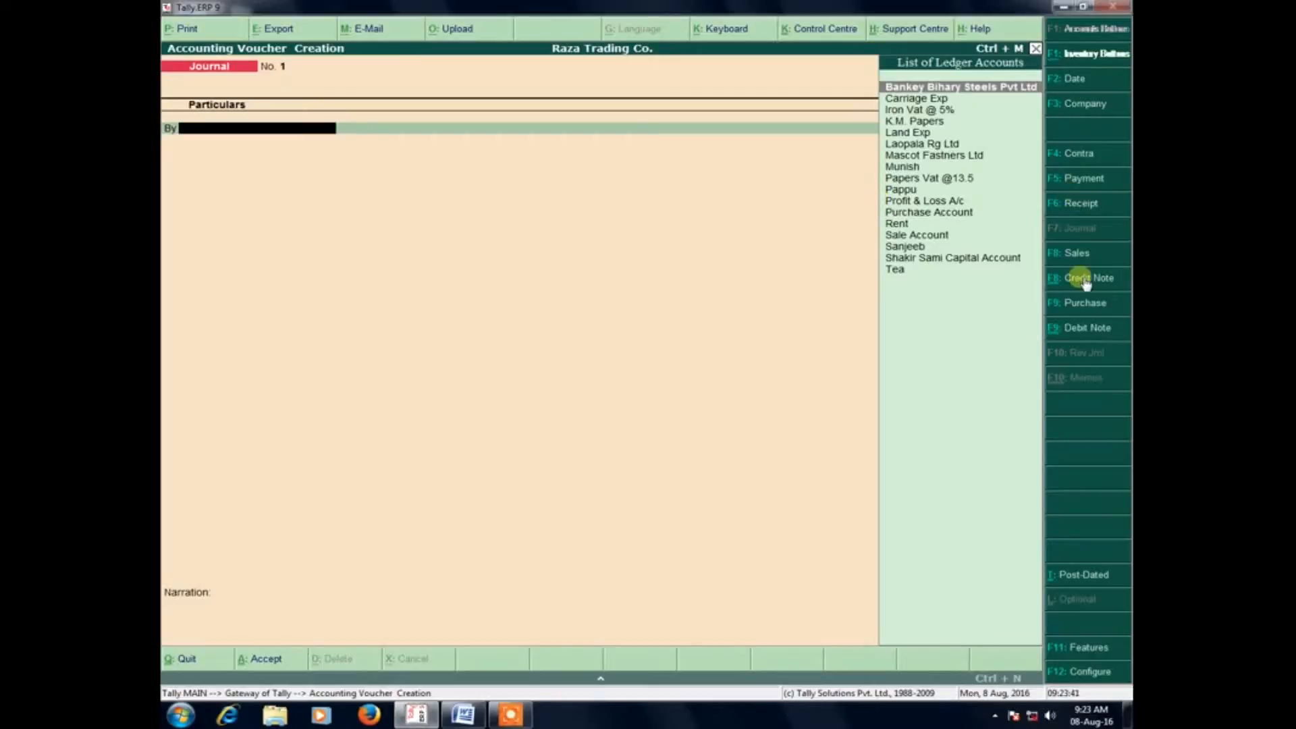
left_click(1084, 302)
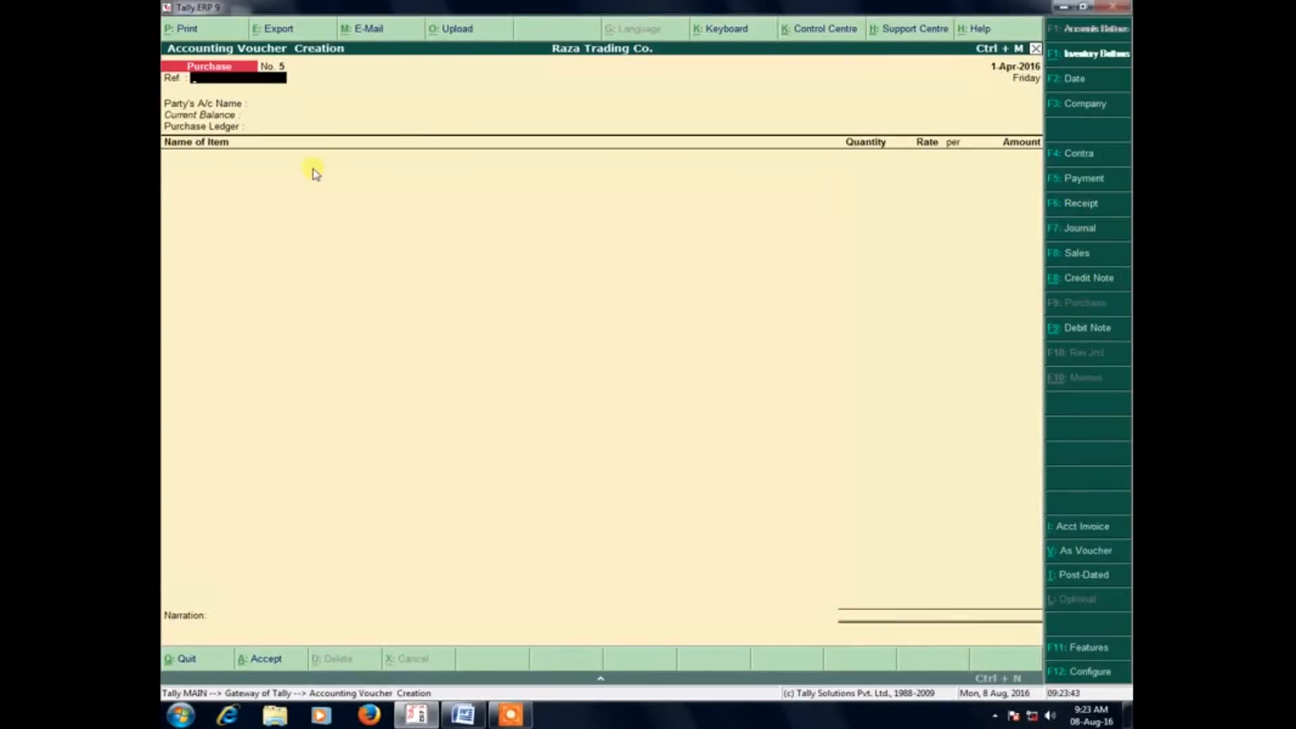
key("Return")
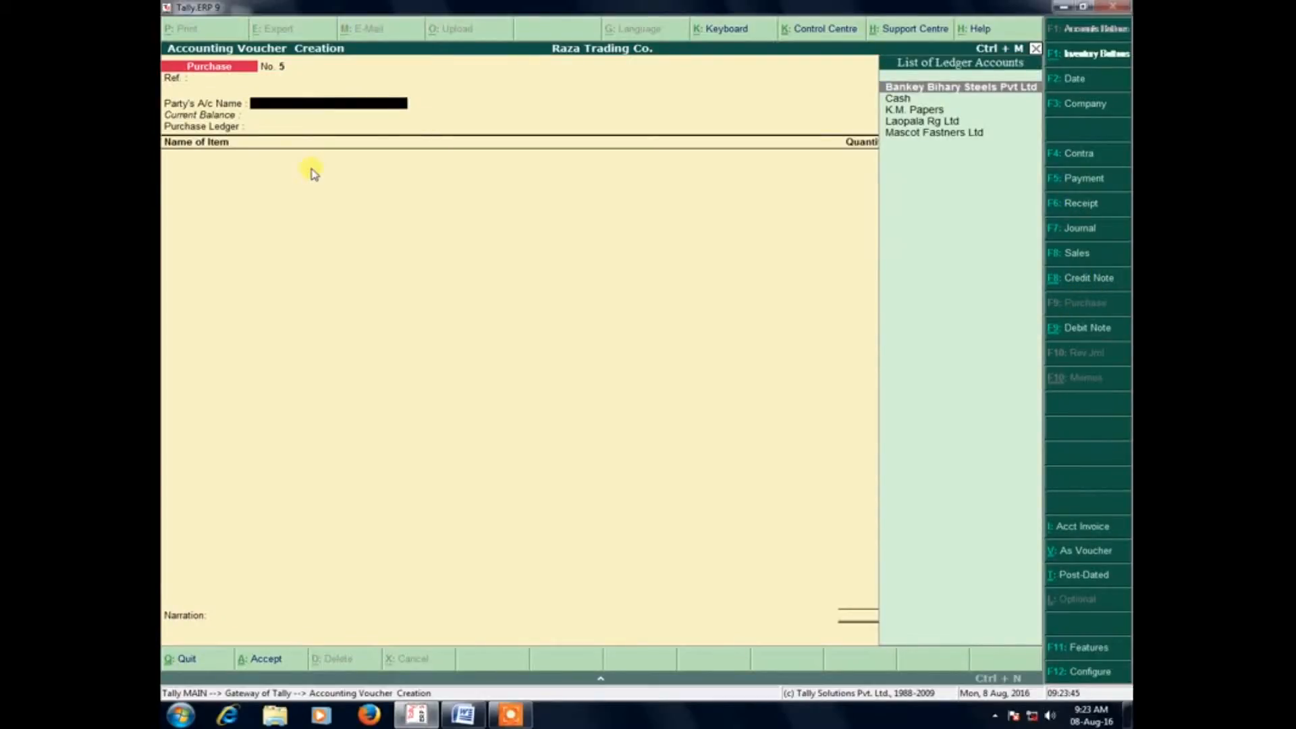
left_click(1077, 329)
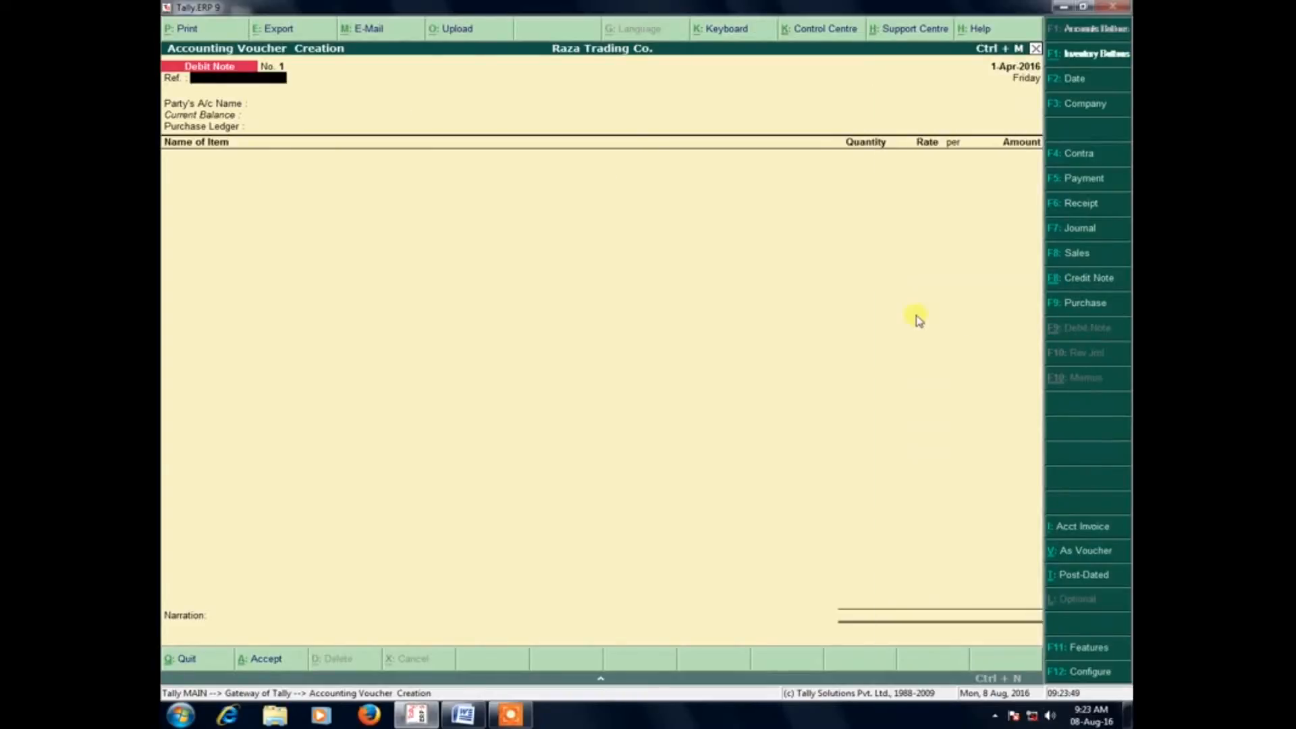
Step: Set Laopala Rg Ltd as the debit note's party account and Purchase Account as its purchase ledger, leaving the reference blank
key("Return")
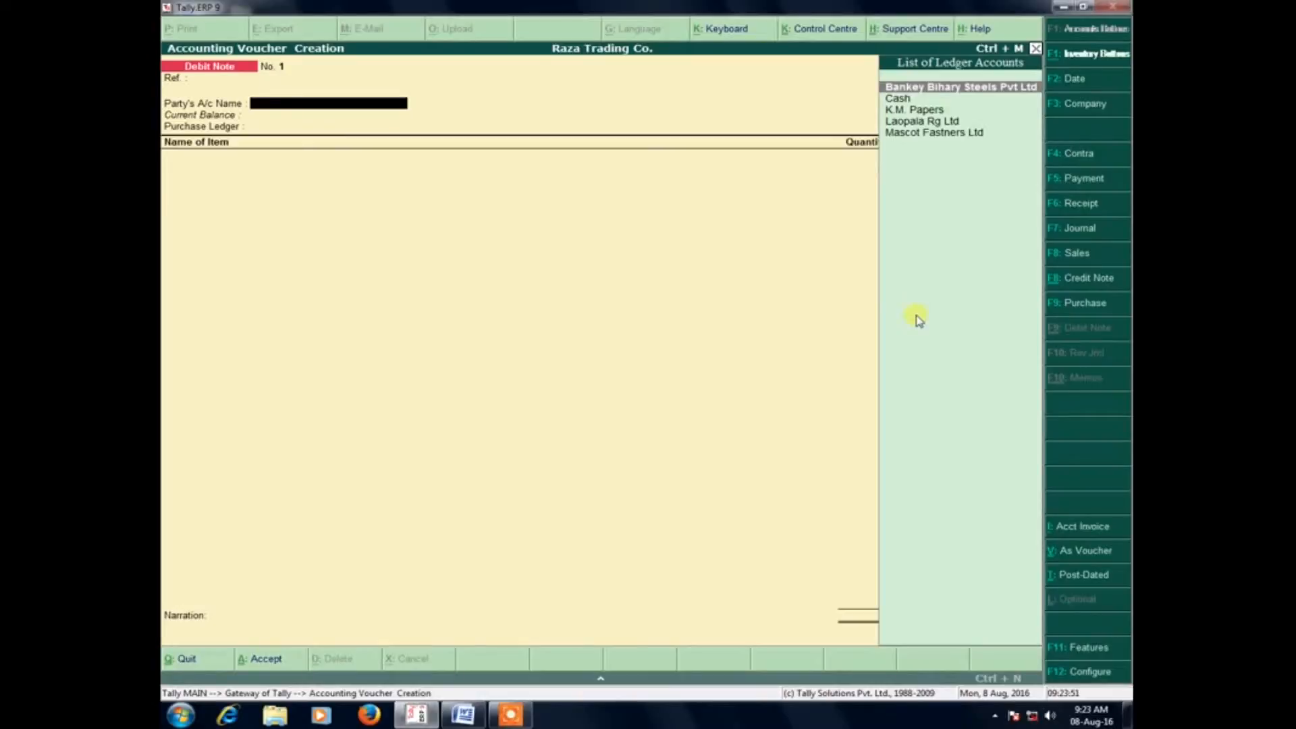
type("Lao")
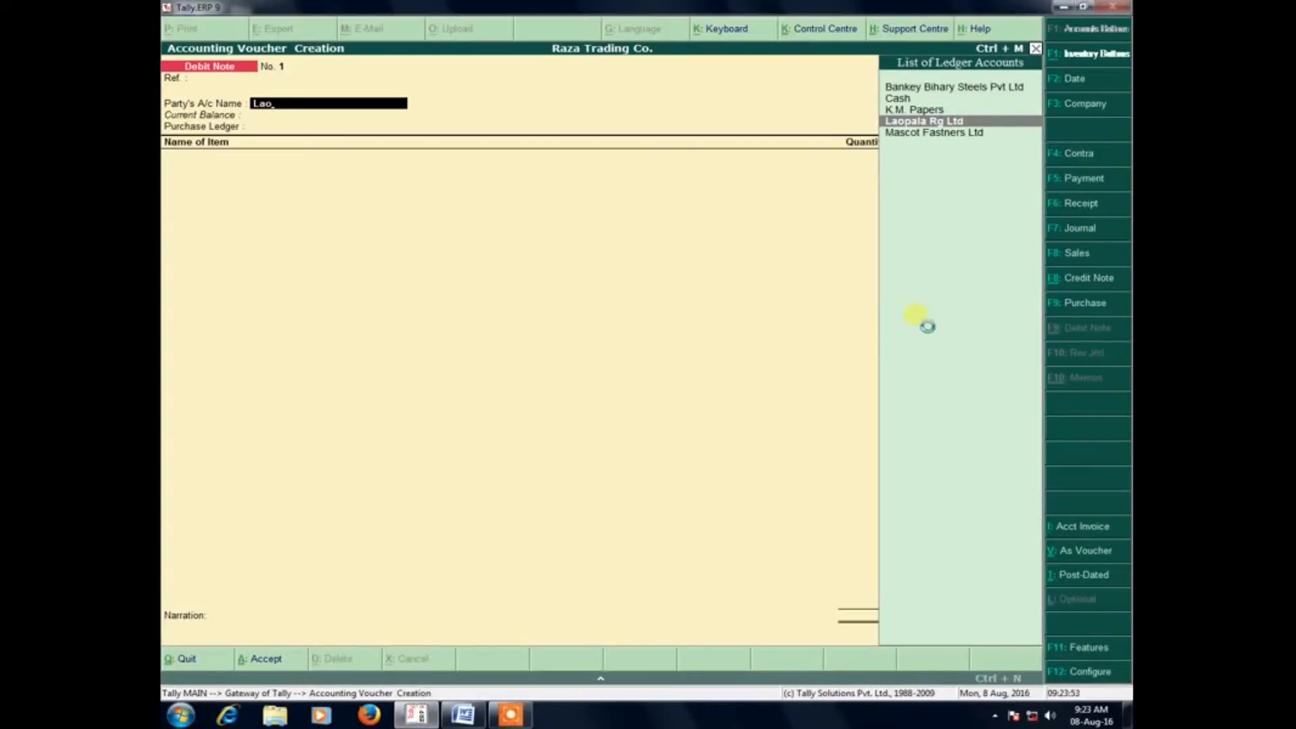
key("Return")
key("Return")
key("Return")
key("Return")
key("Return")
key("Return")
key("Return")
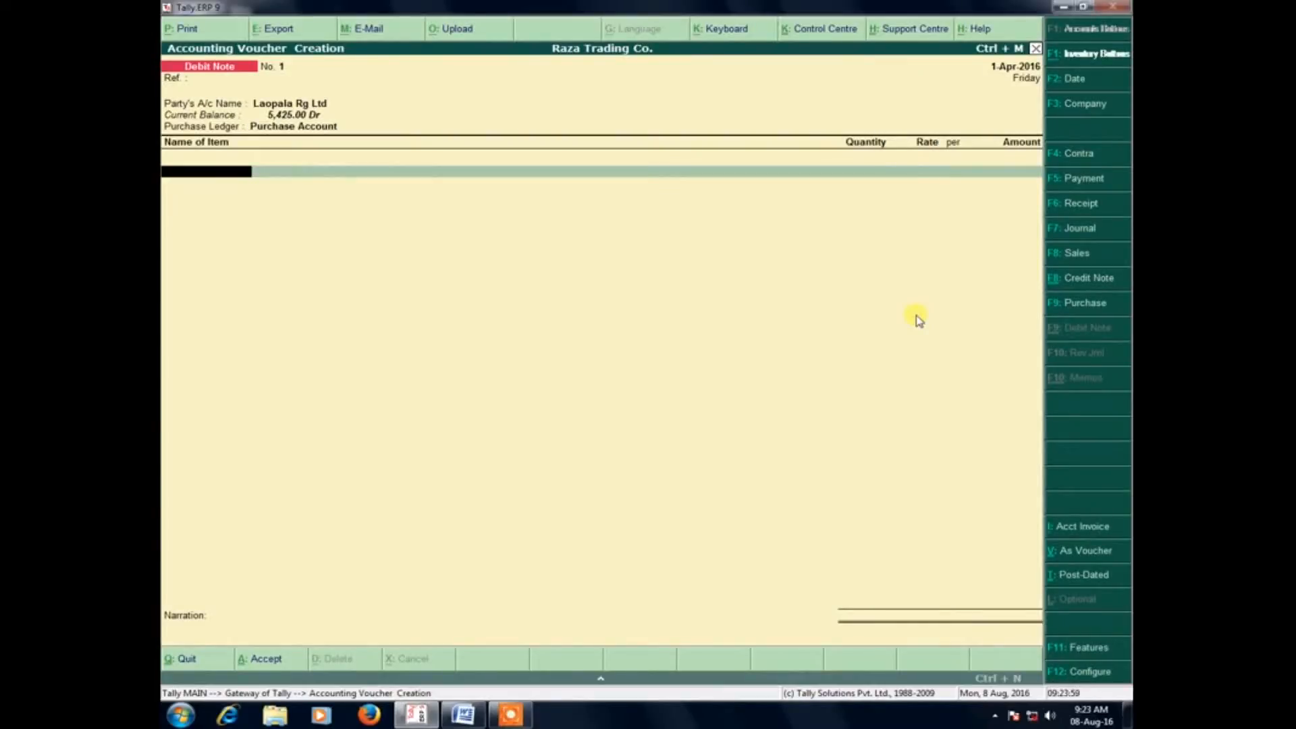
Step: Add 820 kg of Water Paper at 6.00 per kg to the debit note and close the item list
type("Wa")
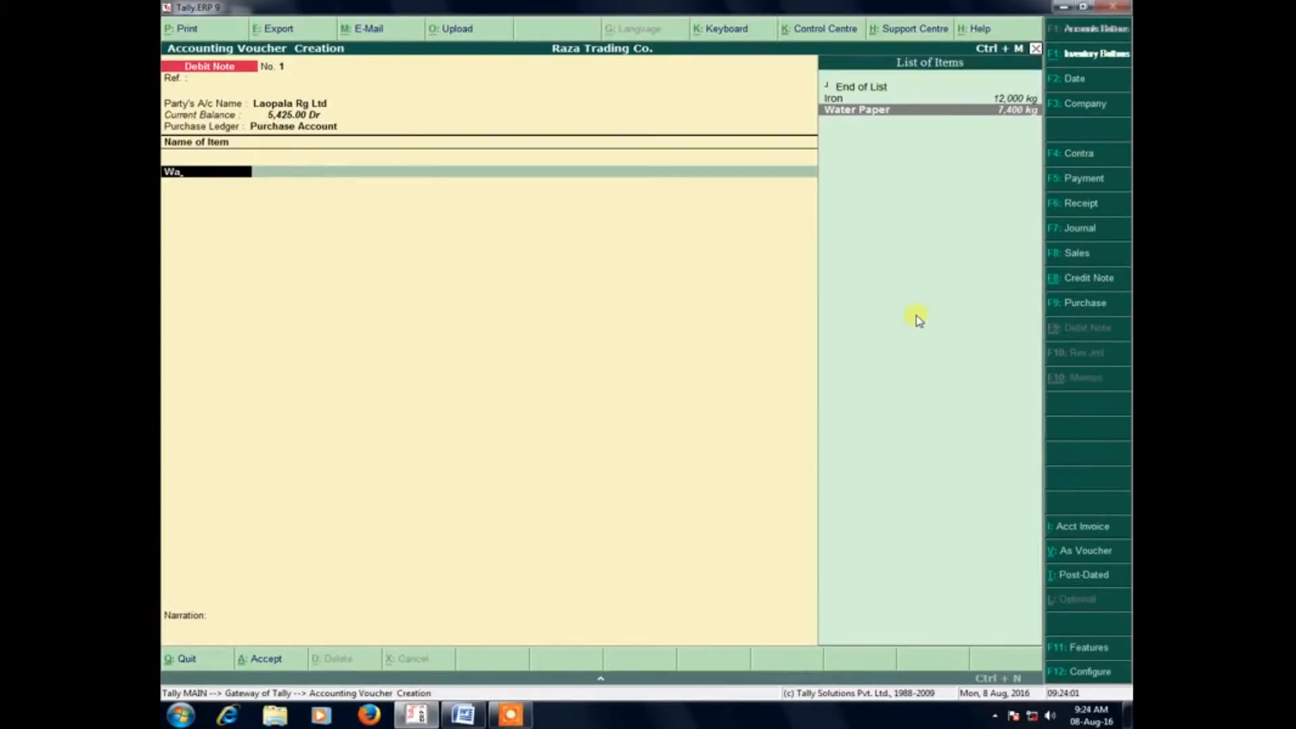
key("Return")
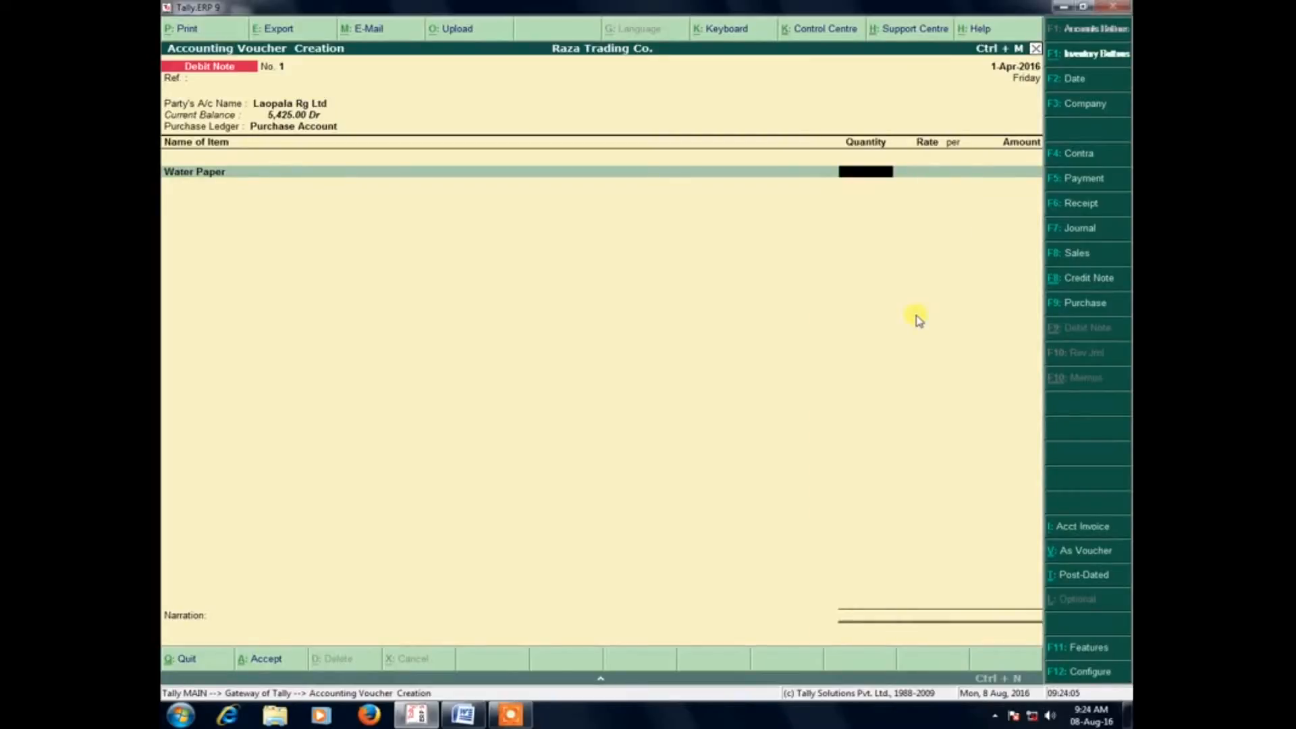
type("820")
key("Return")
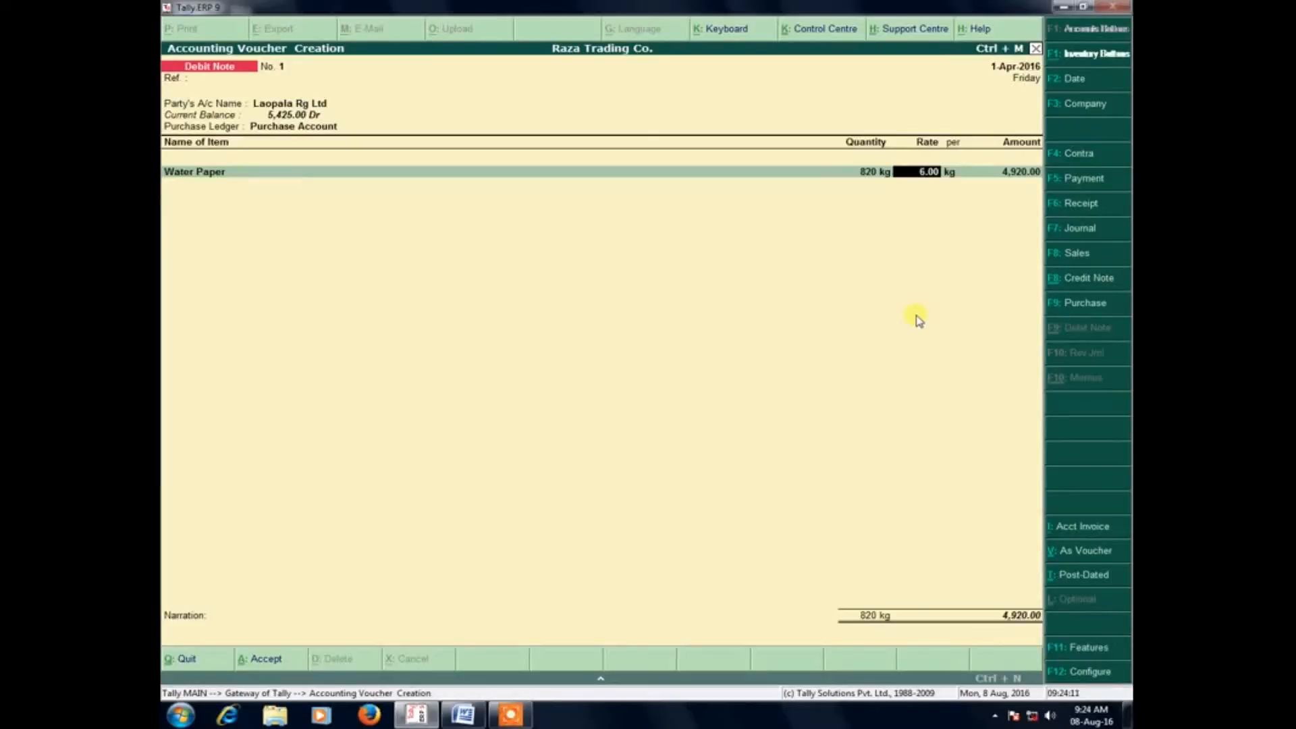
key("Return")
key("Return")
key("Return")
key("Return")
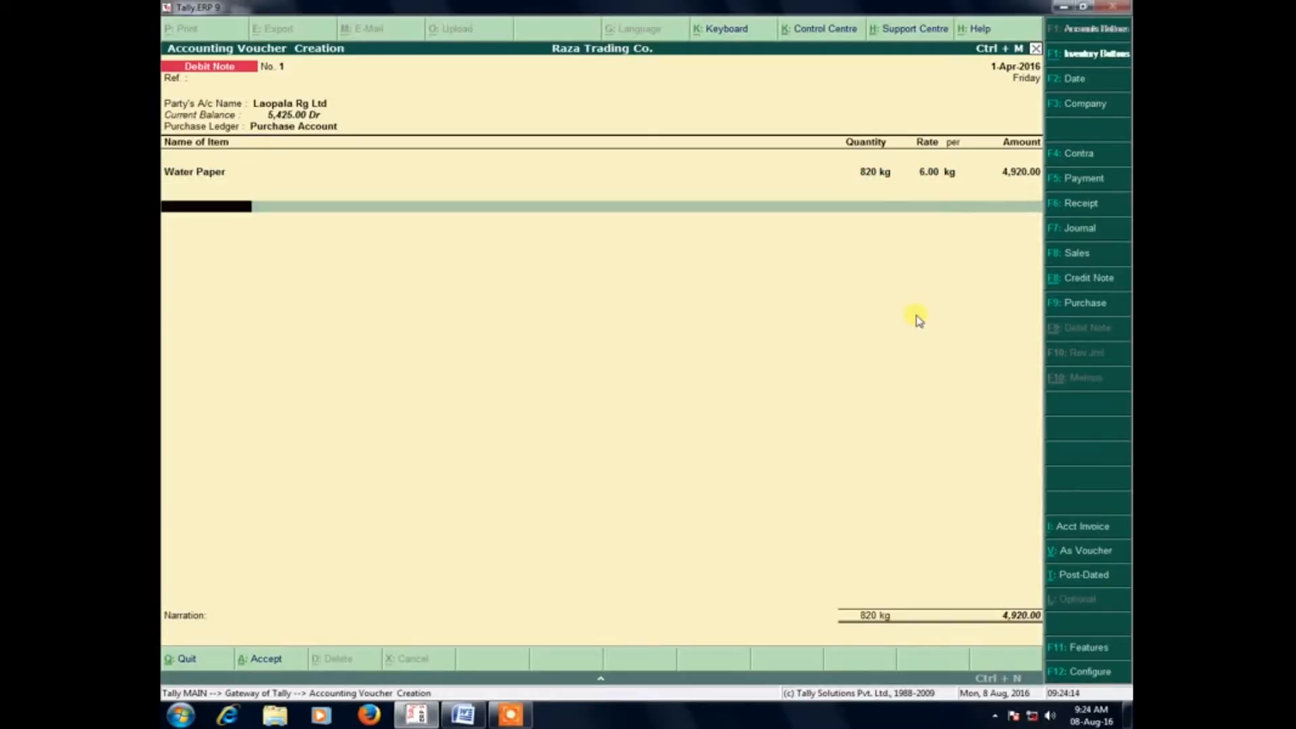
type("v")
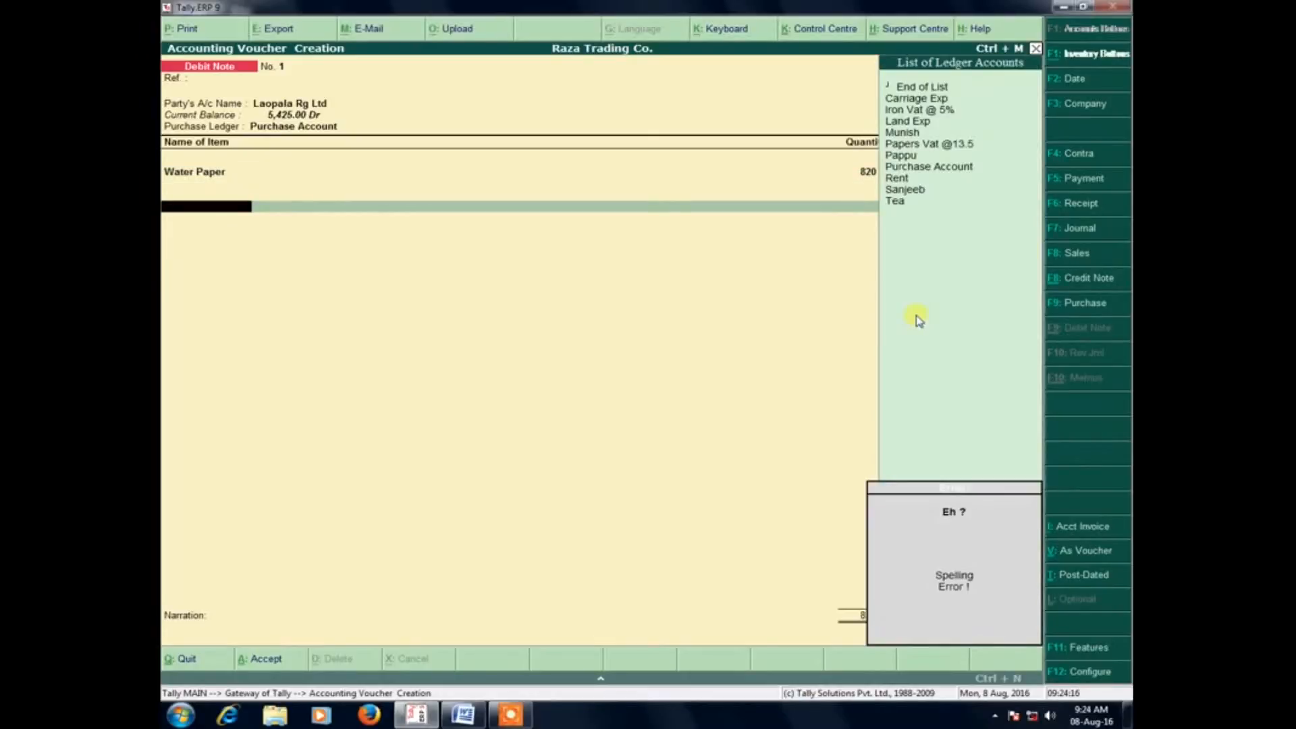
key("Down")
key("Down")
key("Down")
key("Down")
key("Down")
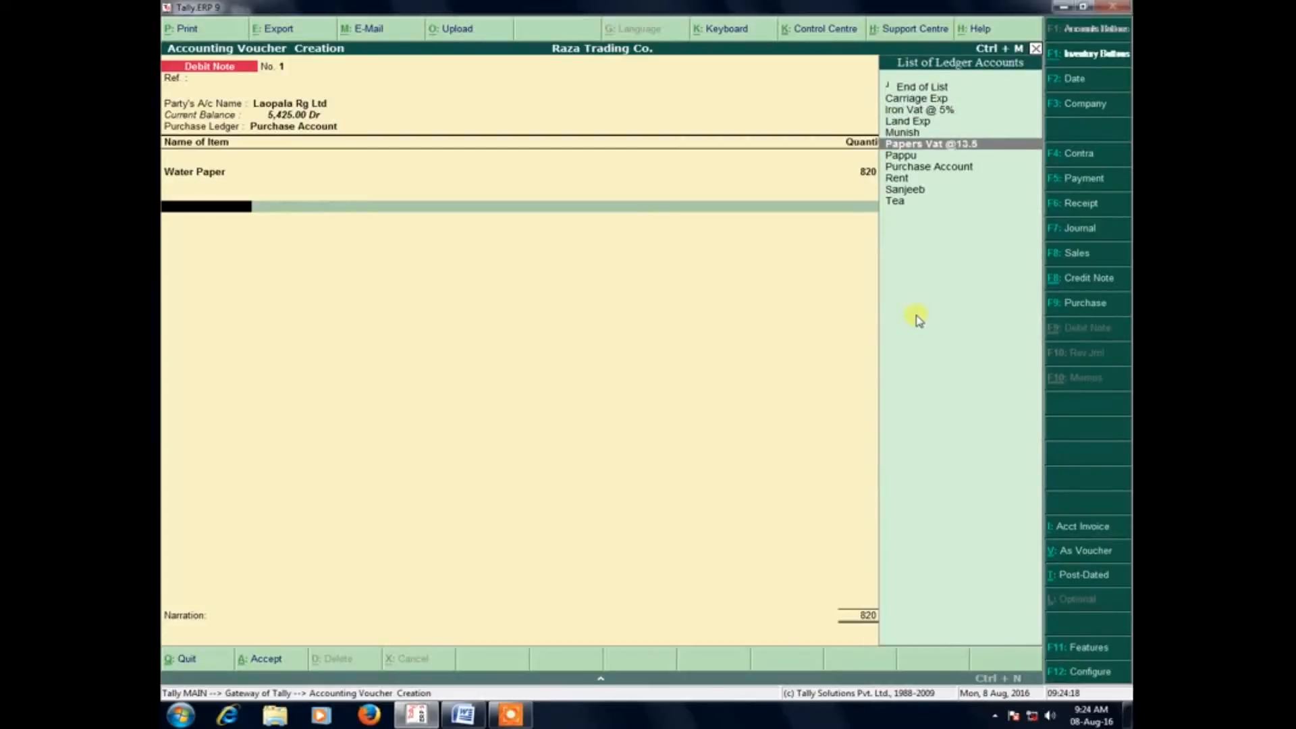
key("Return")
type("13.5")
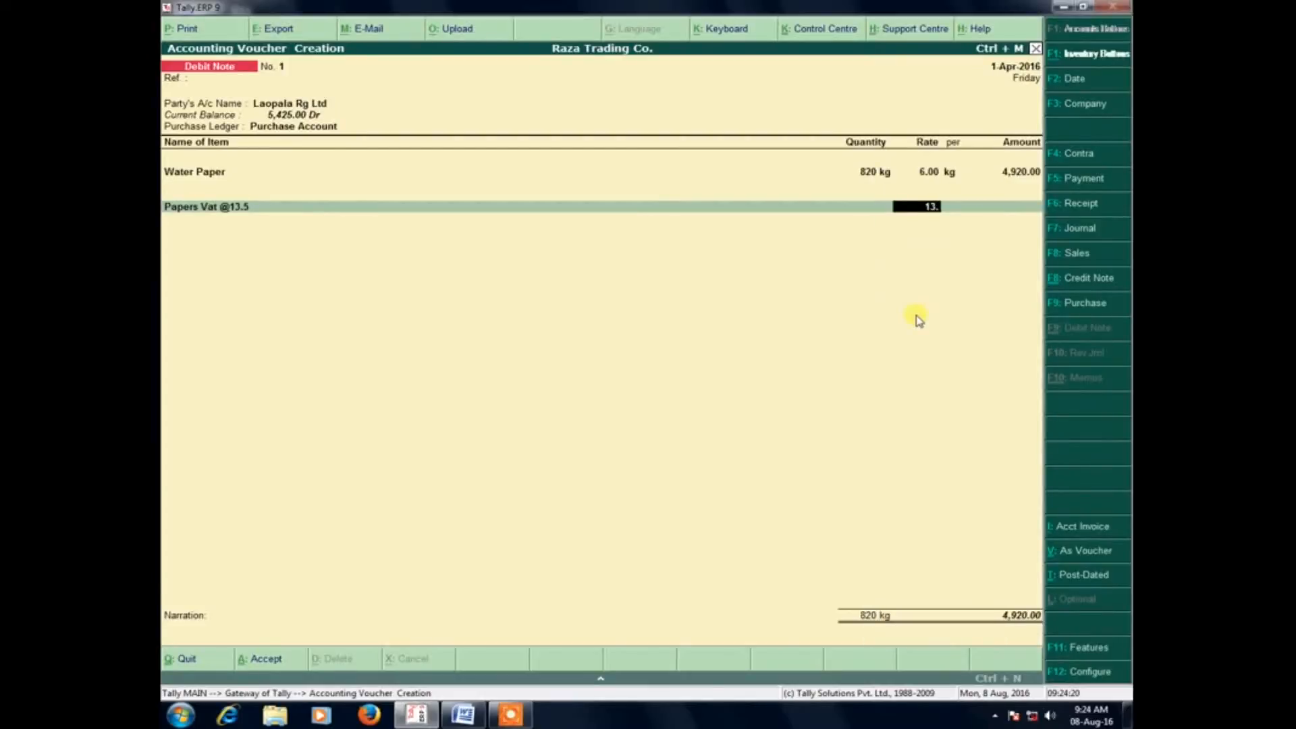
key("Return")
key("Return")
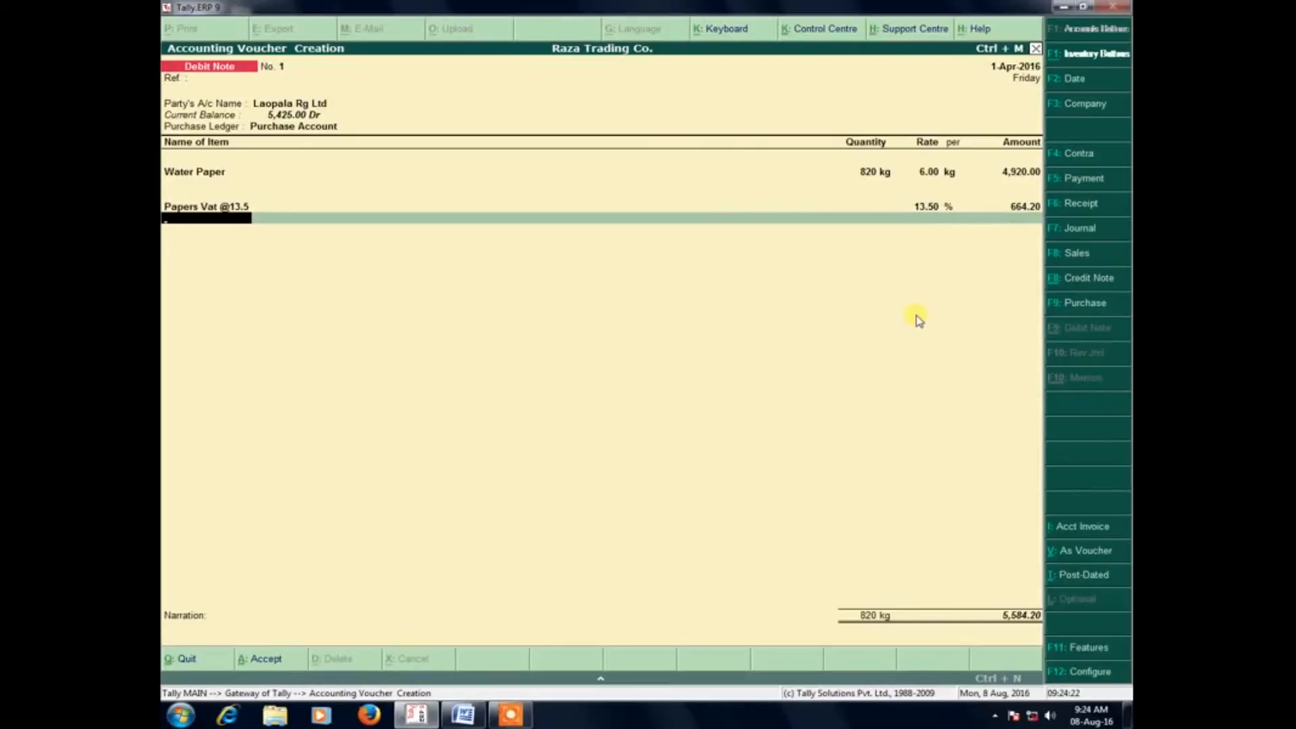
Step: Save the debit note with the narration left blank and leave voucher entry
key("Return")
key("Return")
key("Return")
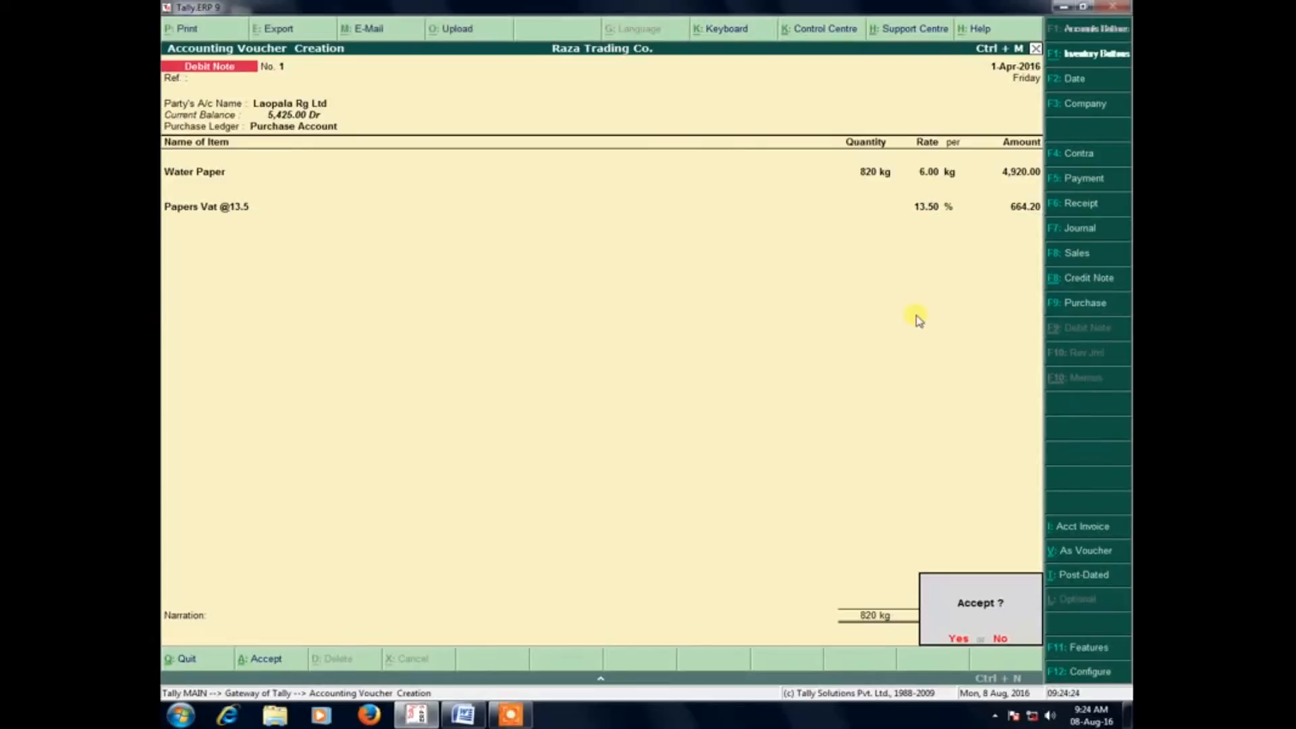
key("Return")
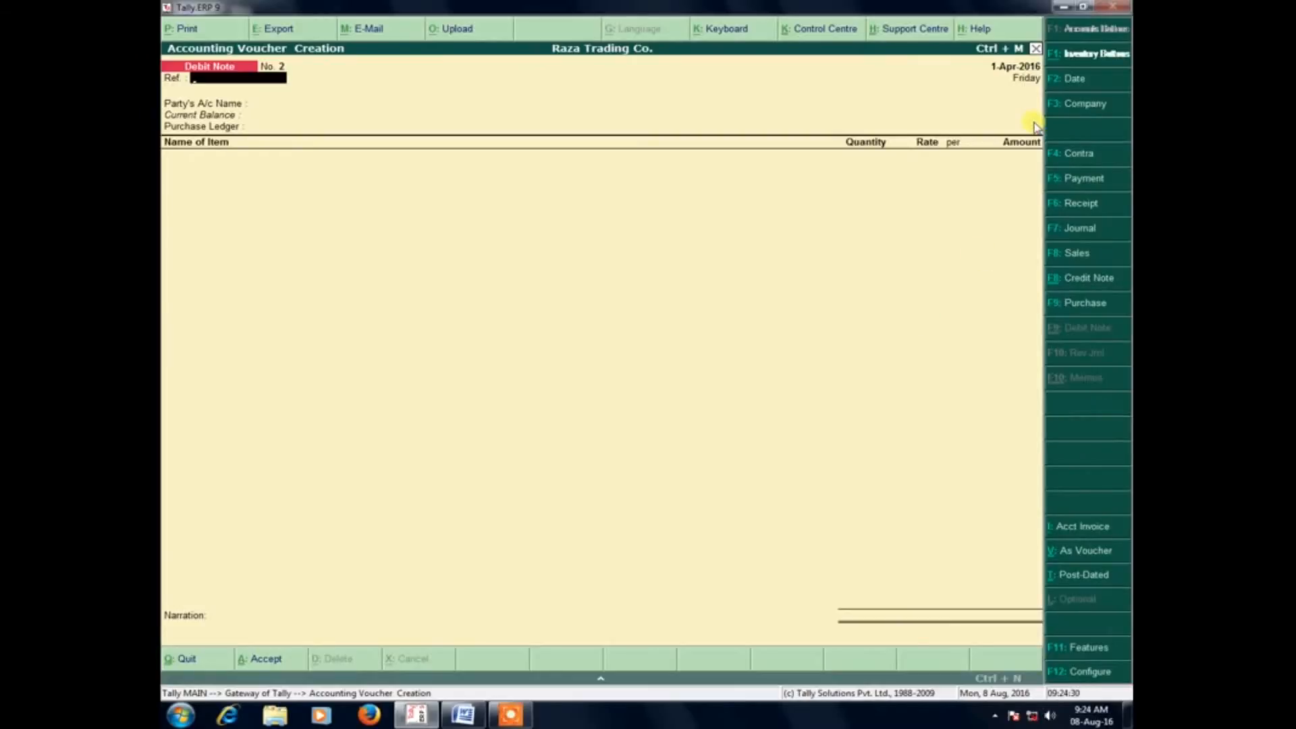
key("Escape")
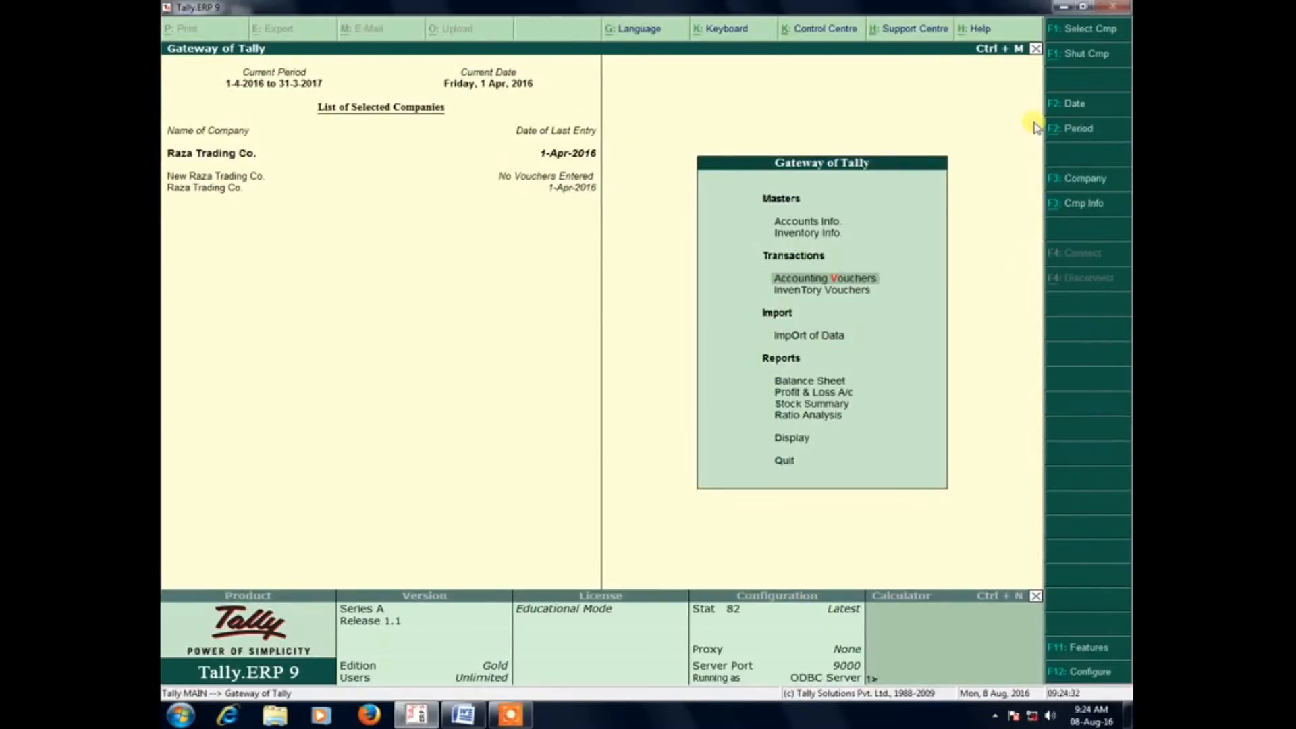
Step: Display the Laopala Rg Ltd ledger from the account books and inspect its debit note entry
key("d")
key("a")
key("l")
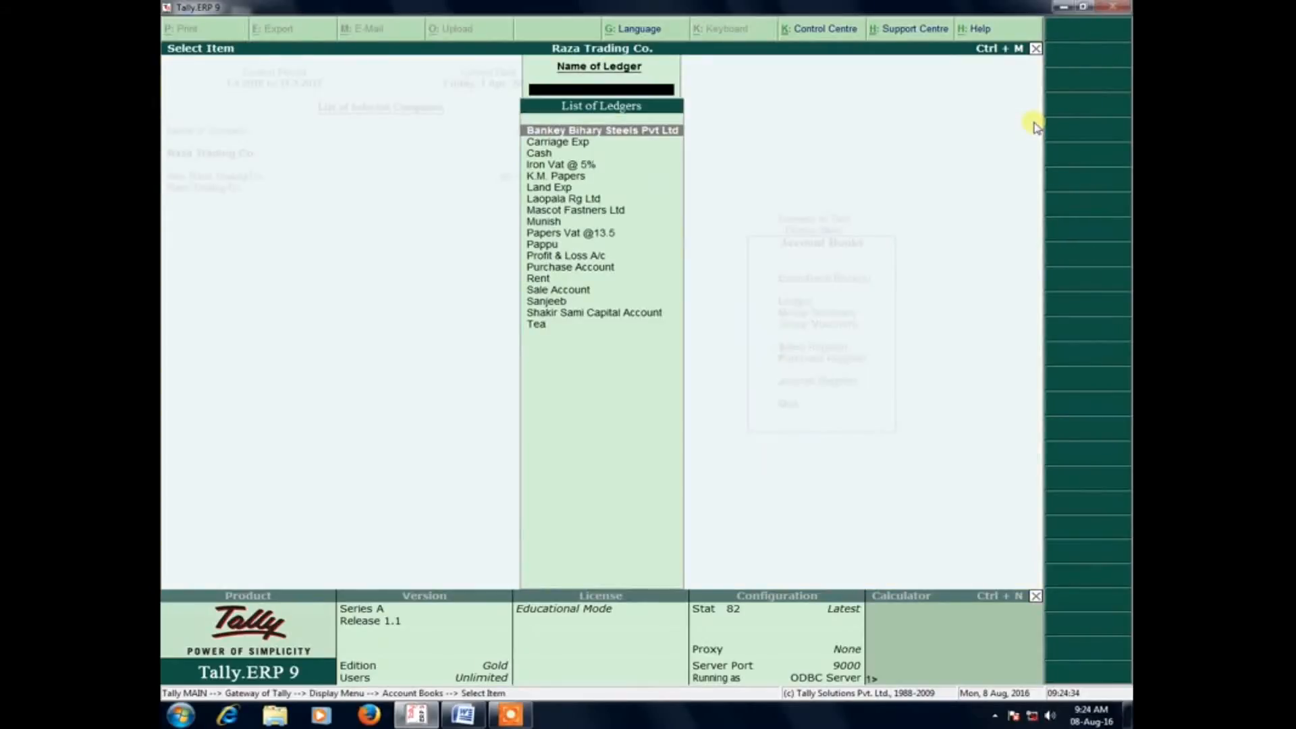
left_click(577, 200)
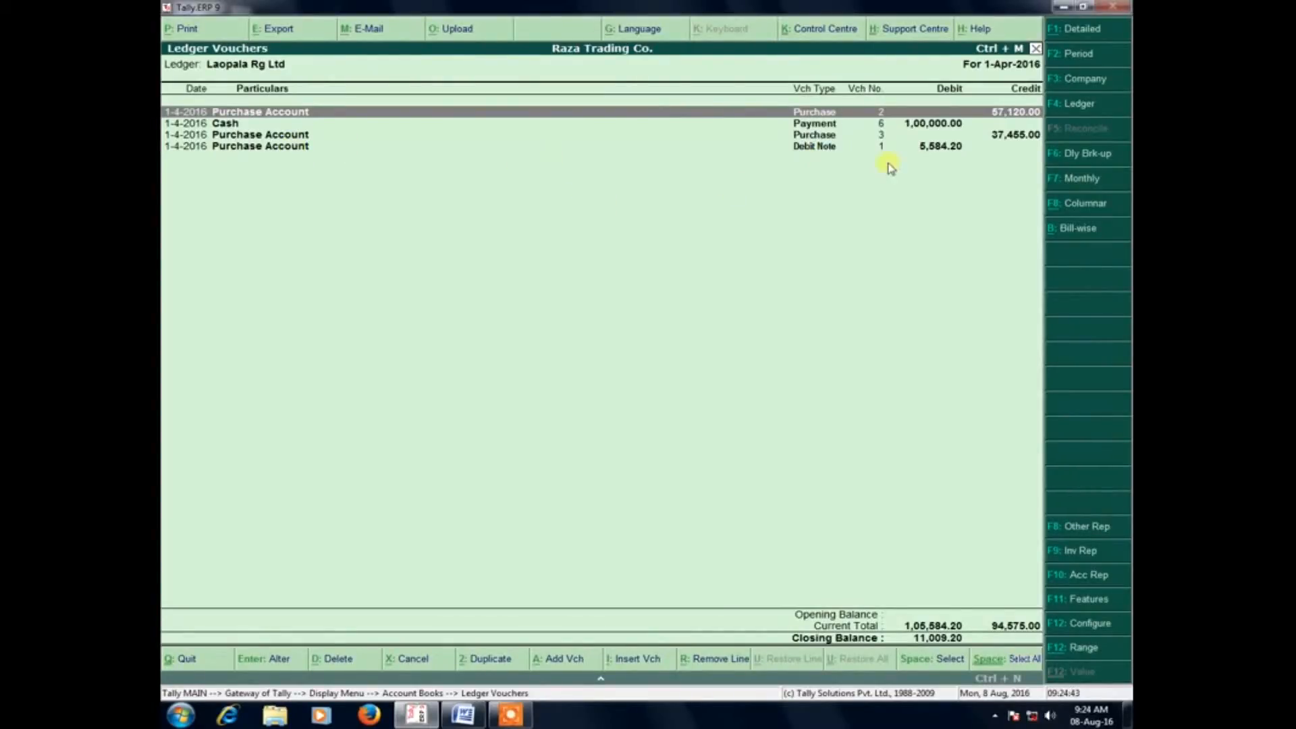
double_click(937, 153)
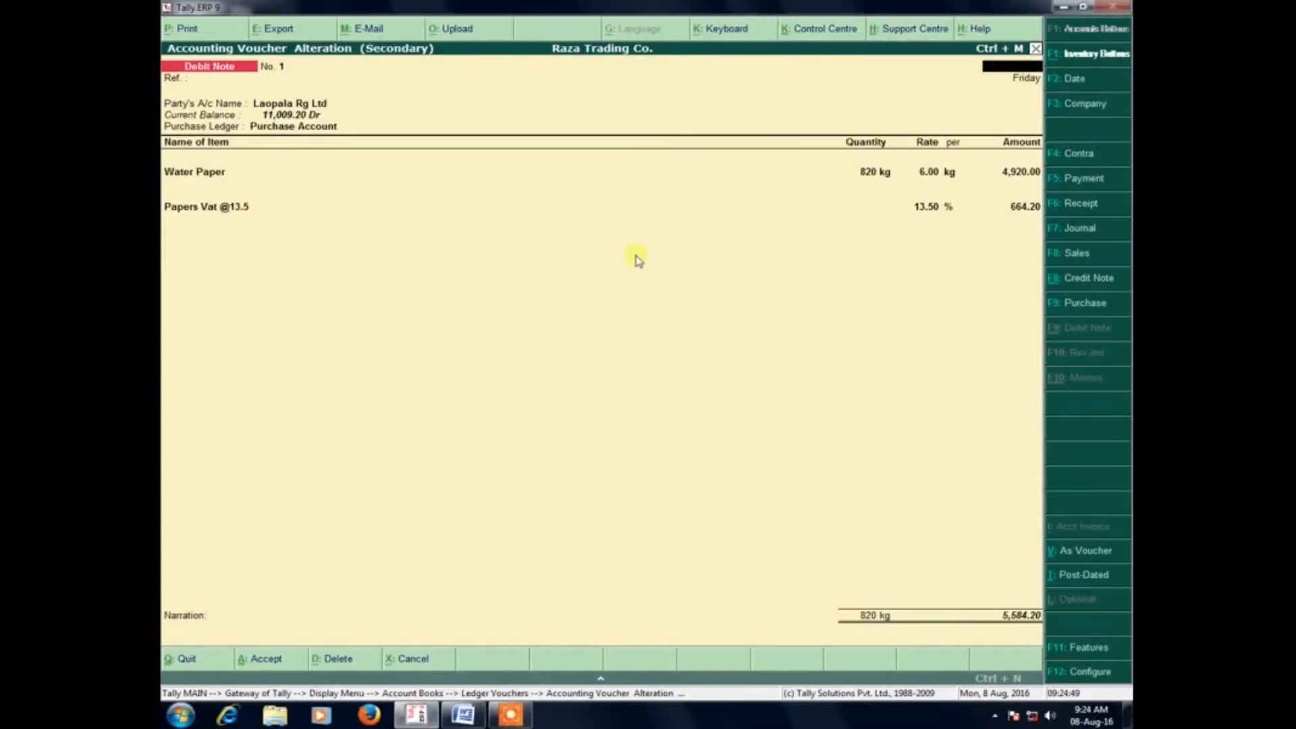
key("Escape")
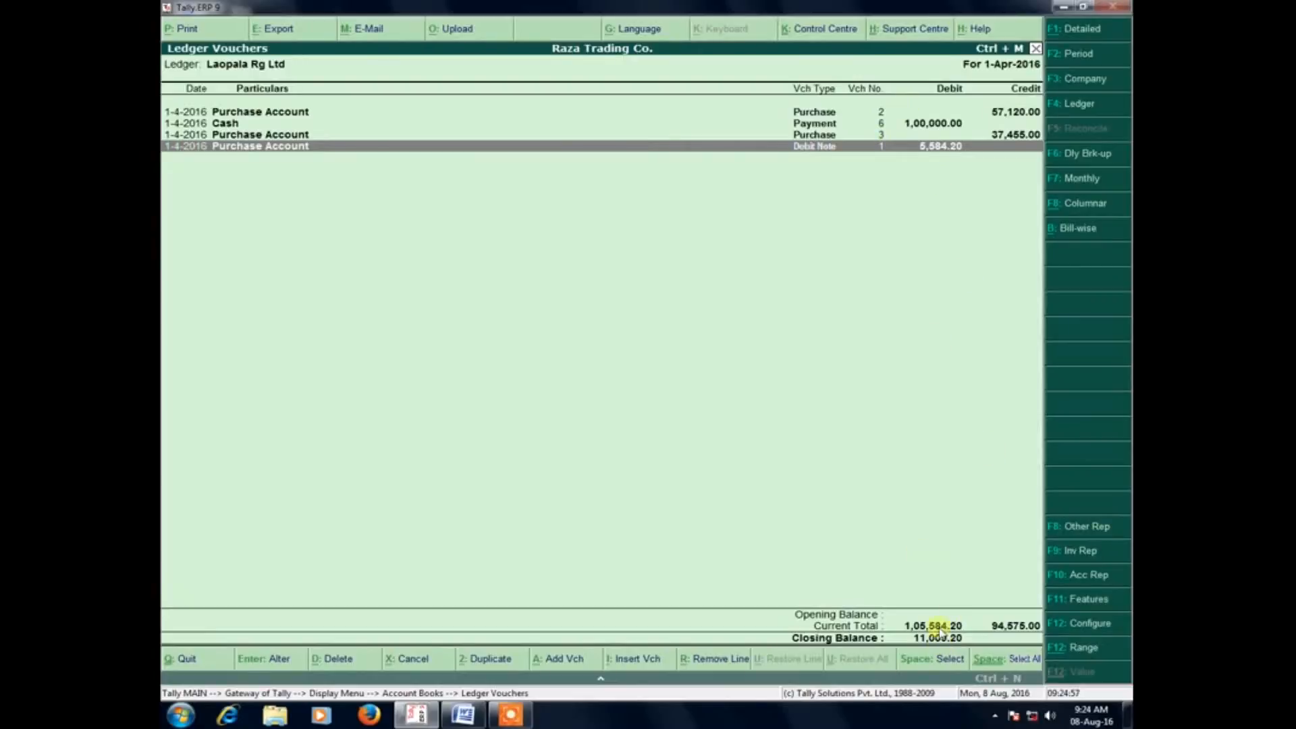
Step: Reopen the Laopala Rg Ltd ledger, review the debit note's details again, and return to the Display Menu
key("Escape")
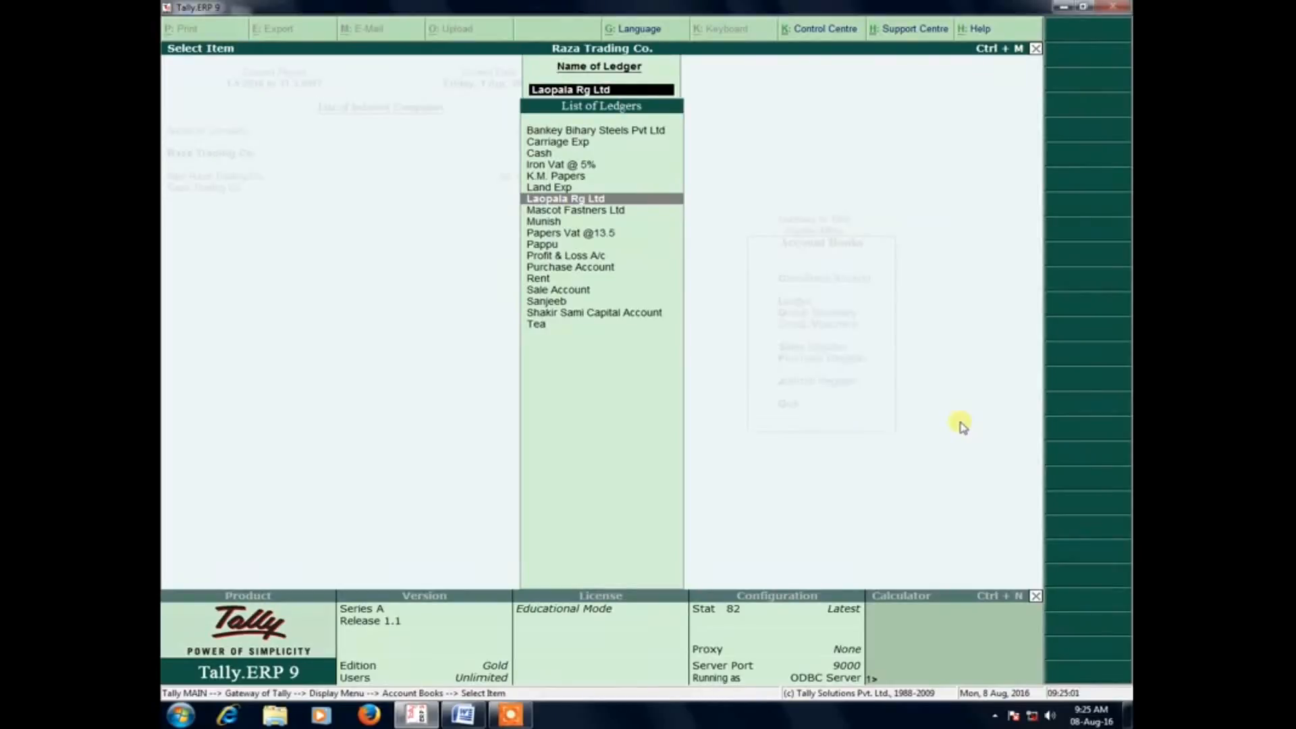
key("Return")
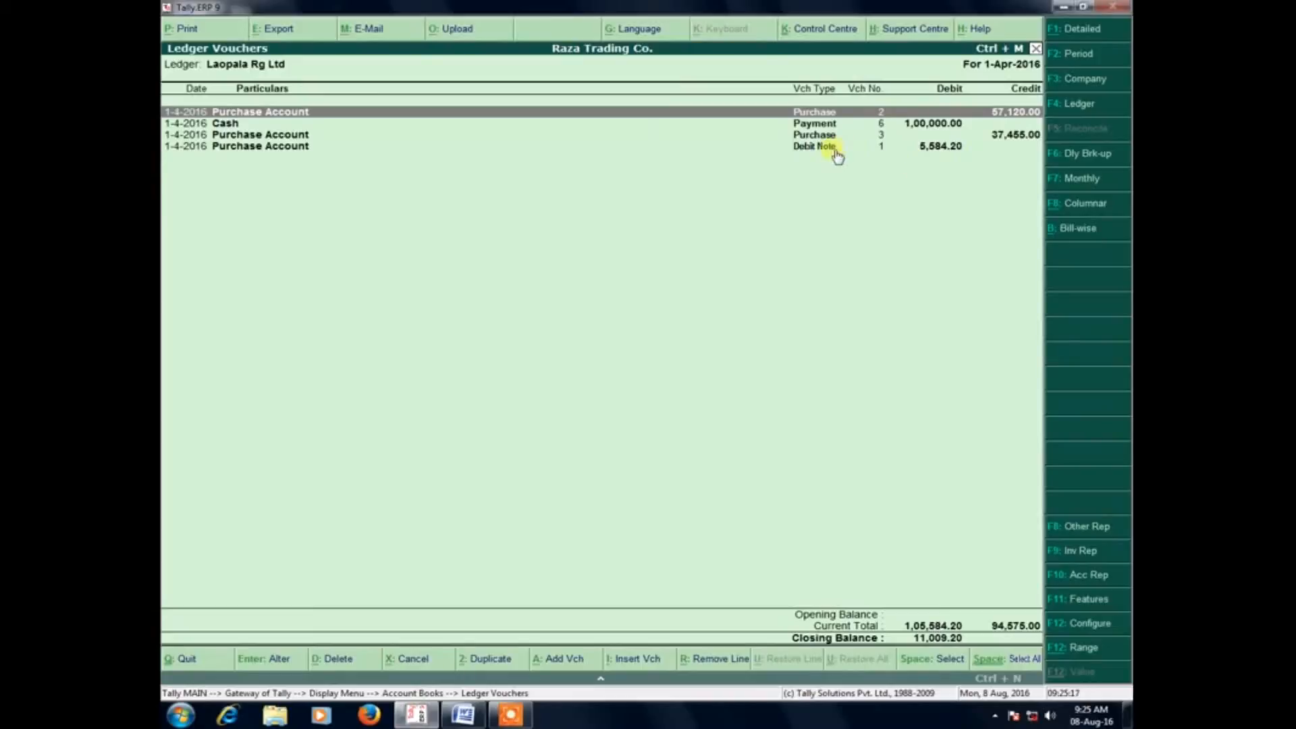
double_click(921, 147)
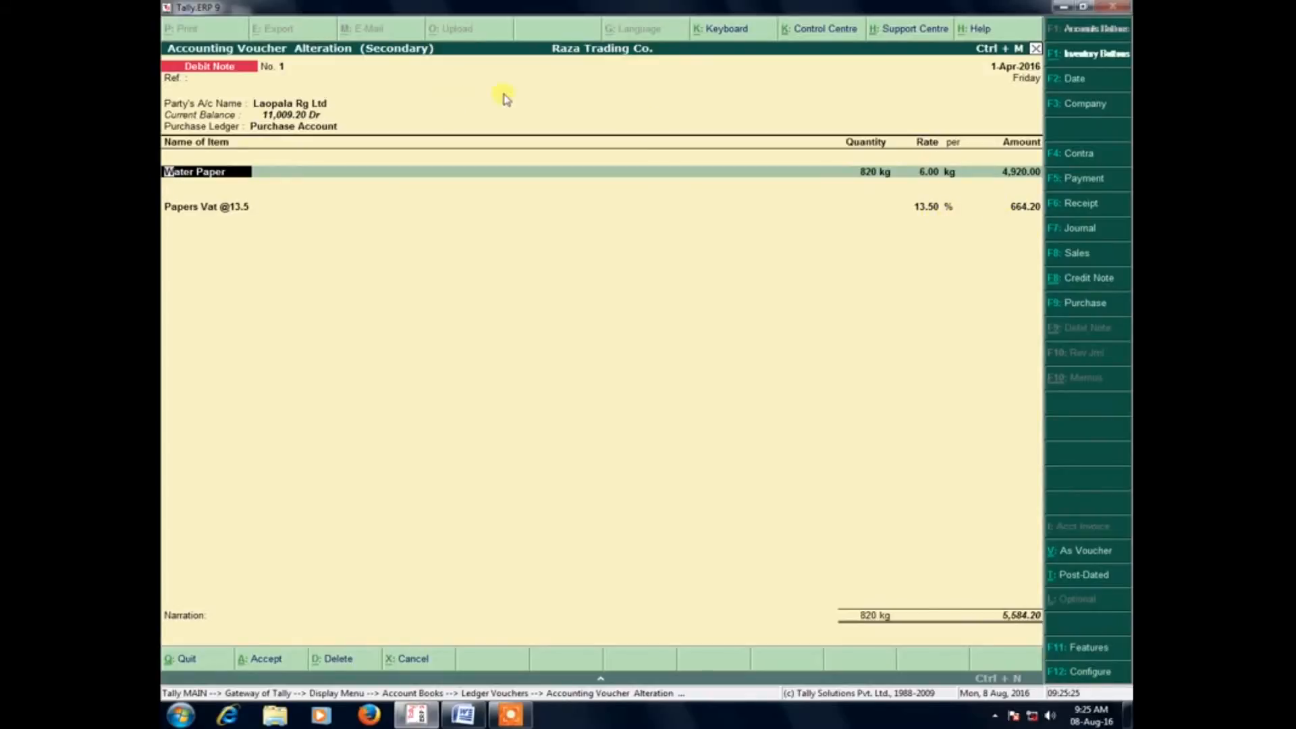
key("Escape")
key("Return")
key("Escape")
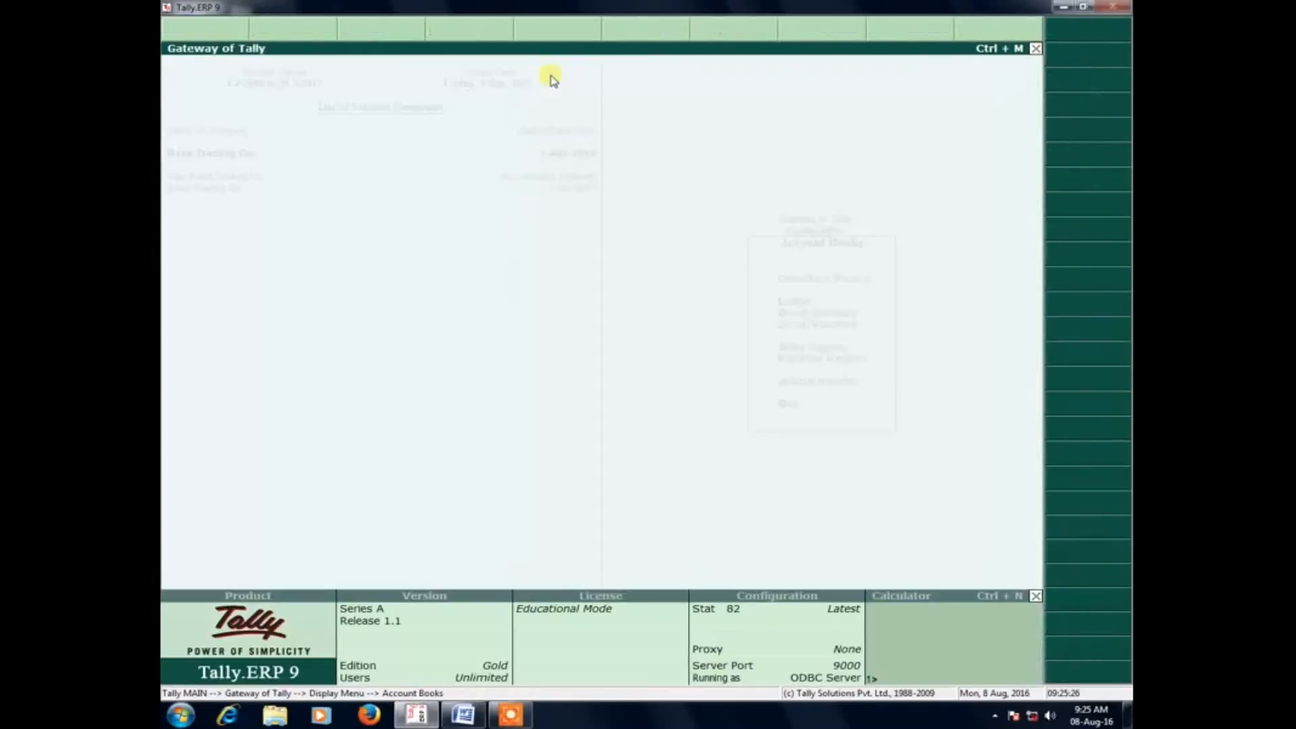
key("Escape")
key("Escape")
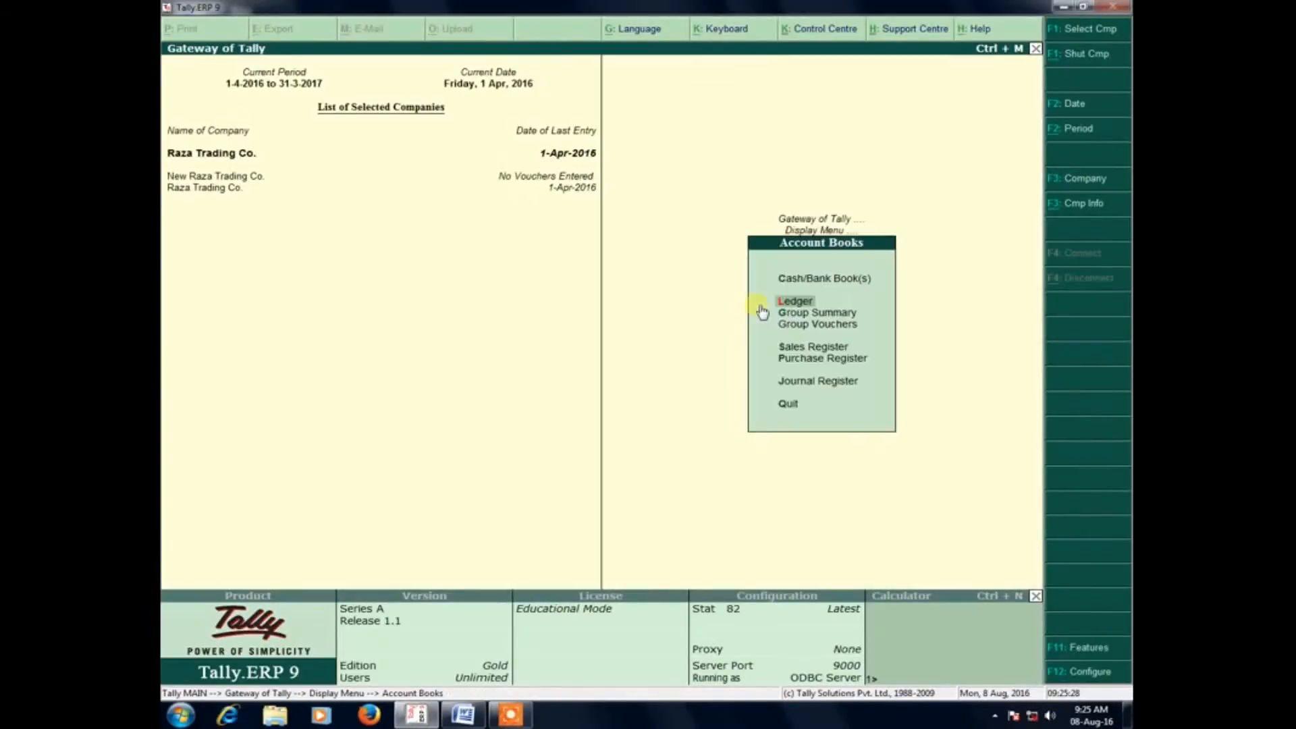
key("Escape")
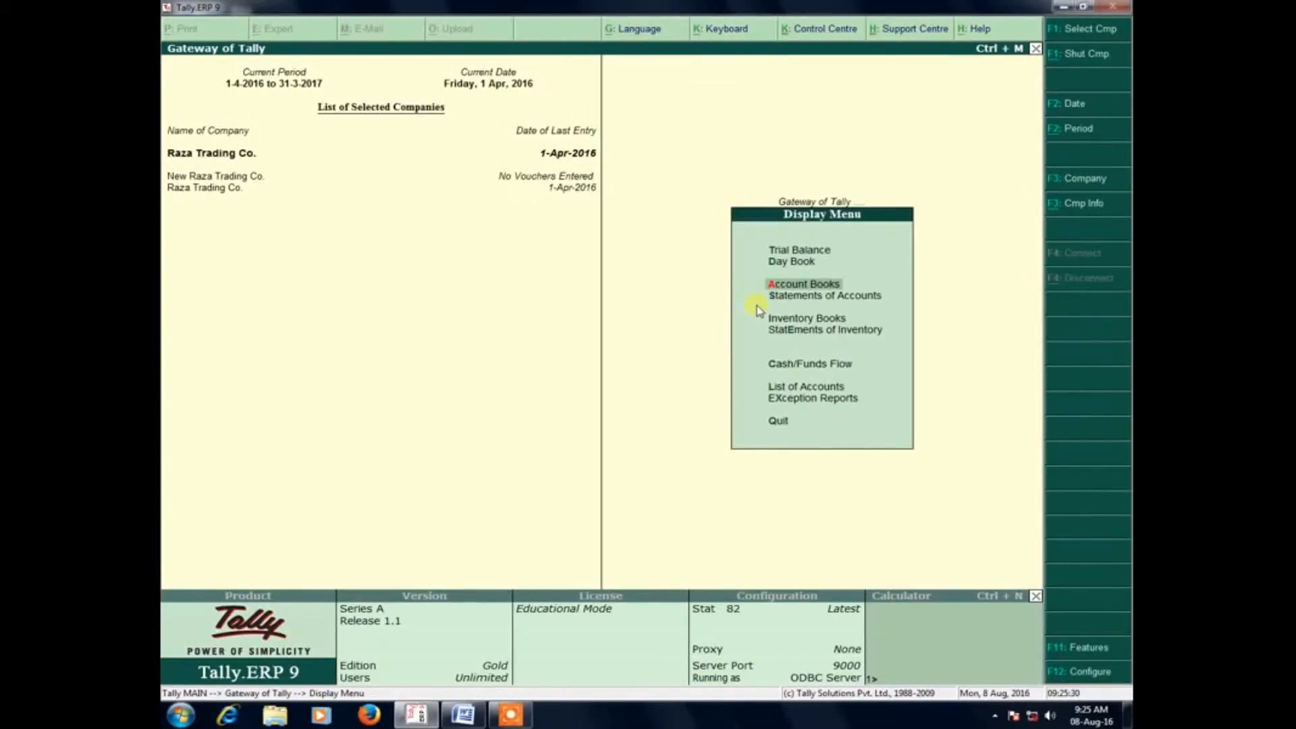
Step: Start a new credit note in accounting voucher entry, leaving its reference blank
key("Escape")
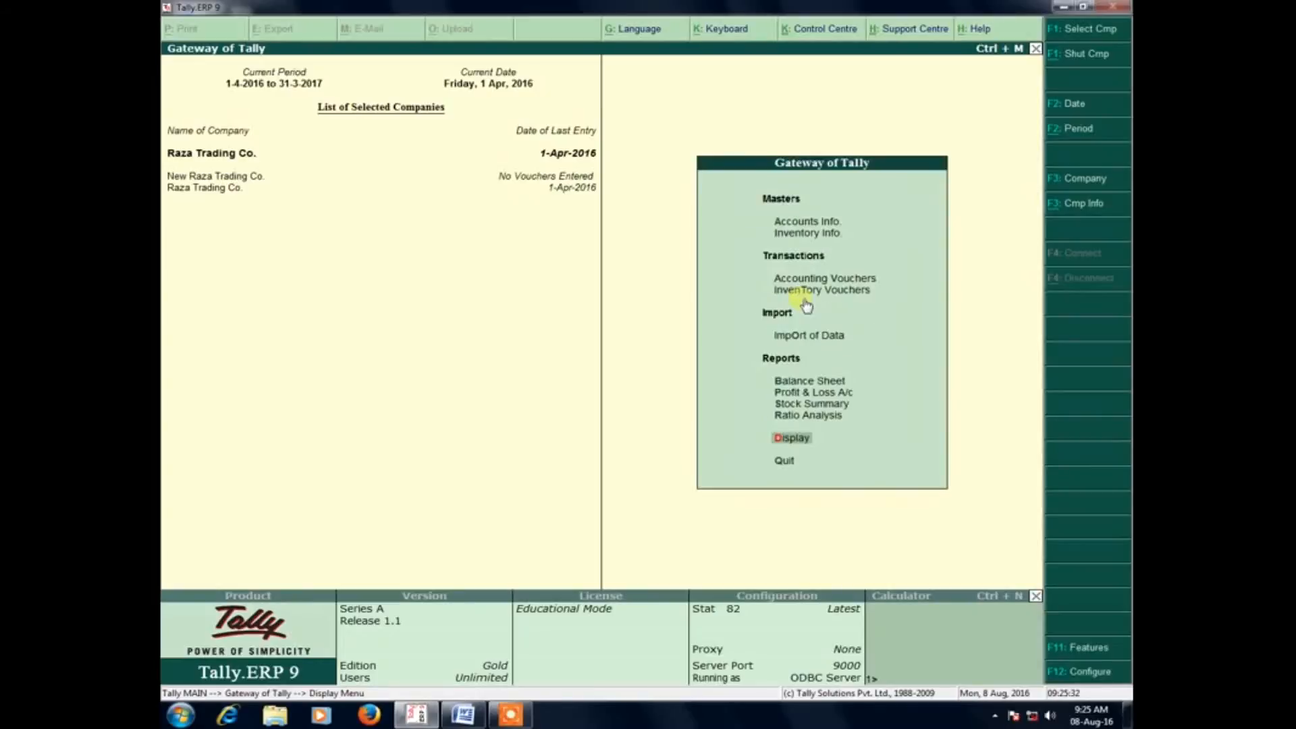
left_click(820, 276)
left_click(821, 276)
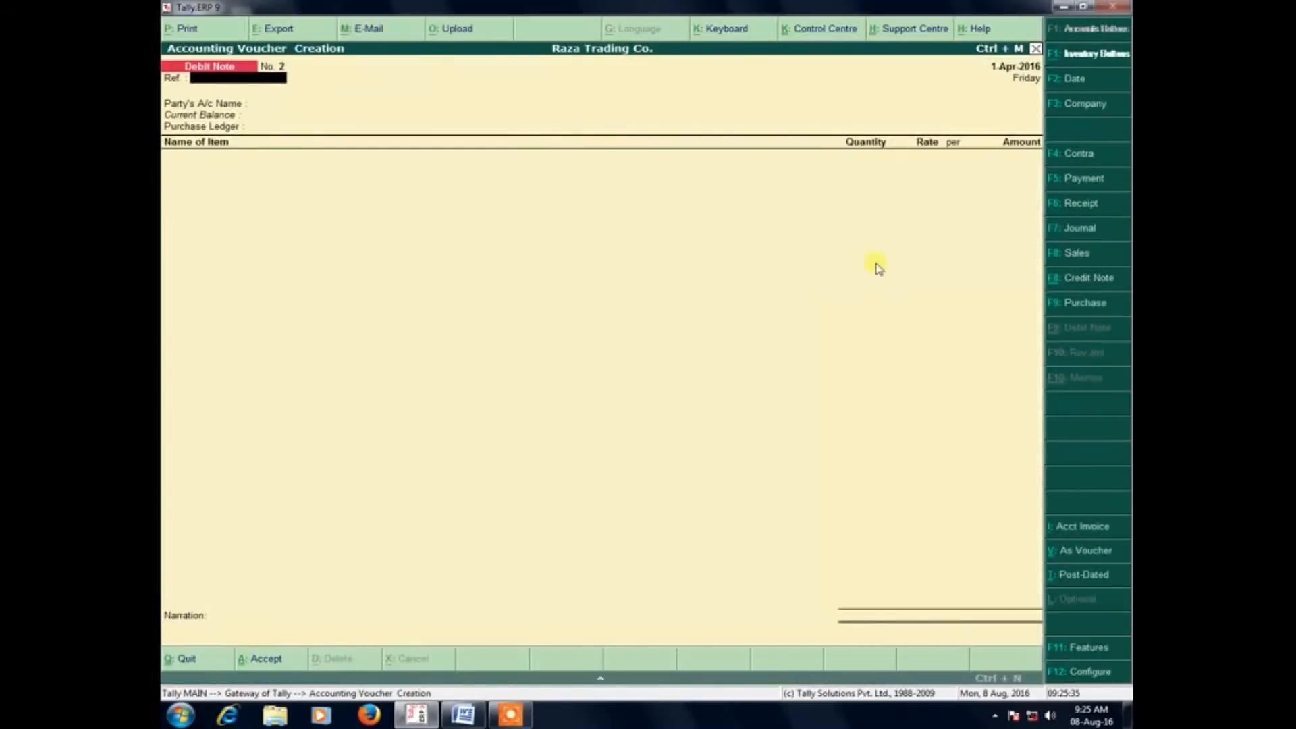
left_click(1075, 256)
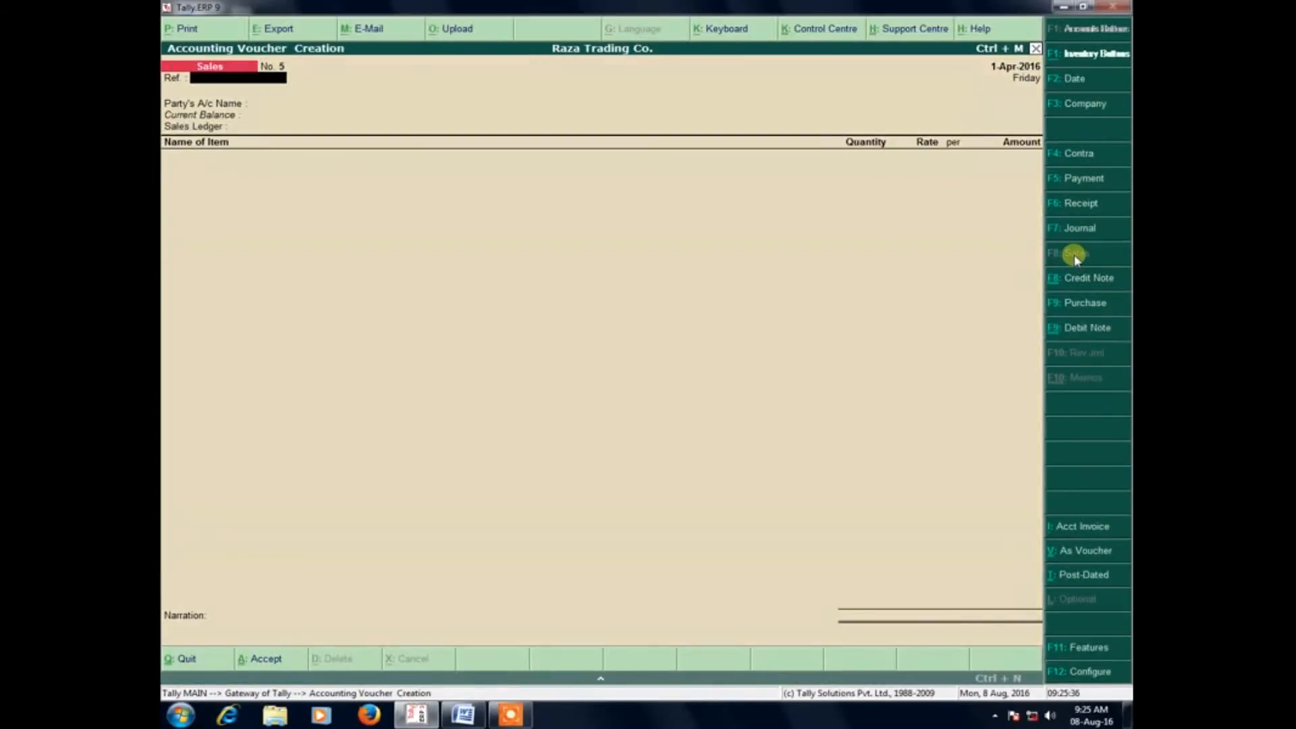
key("Return")
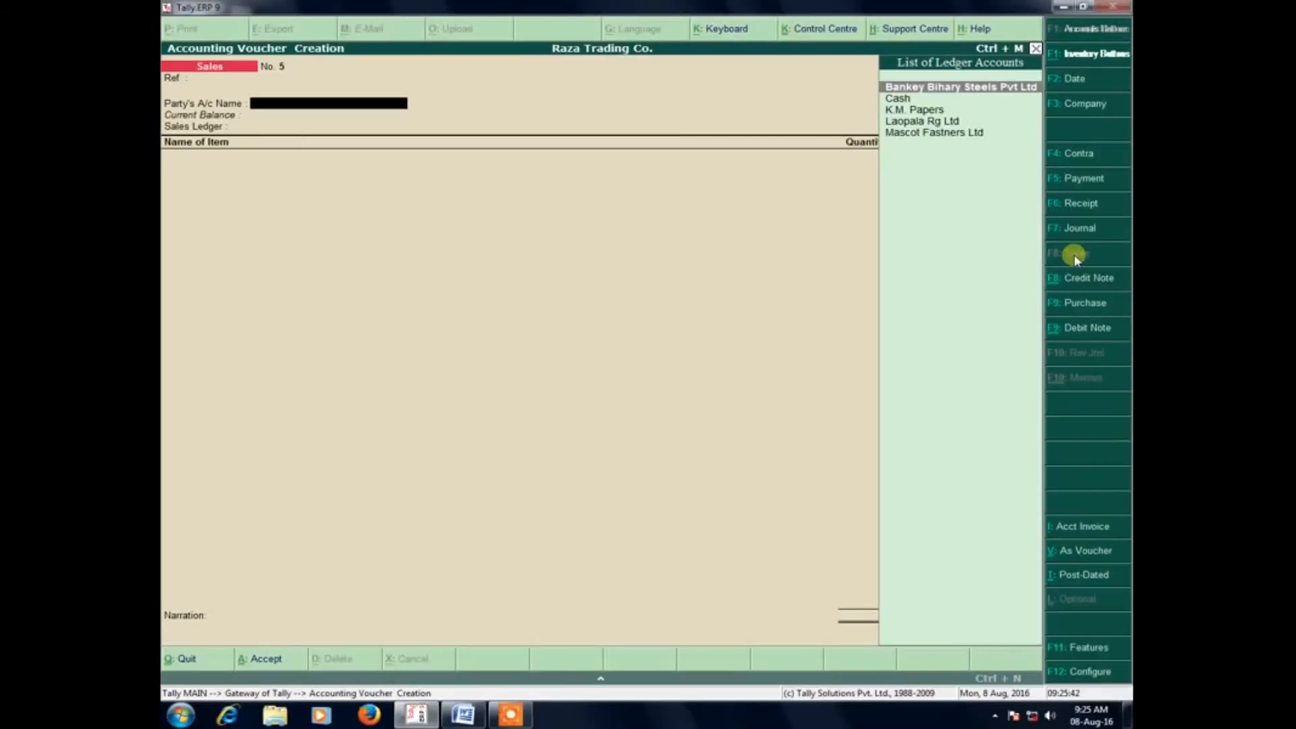
left_click(1093, 280)
key("Return")
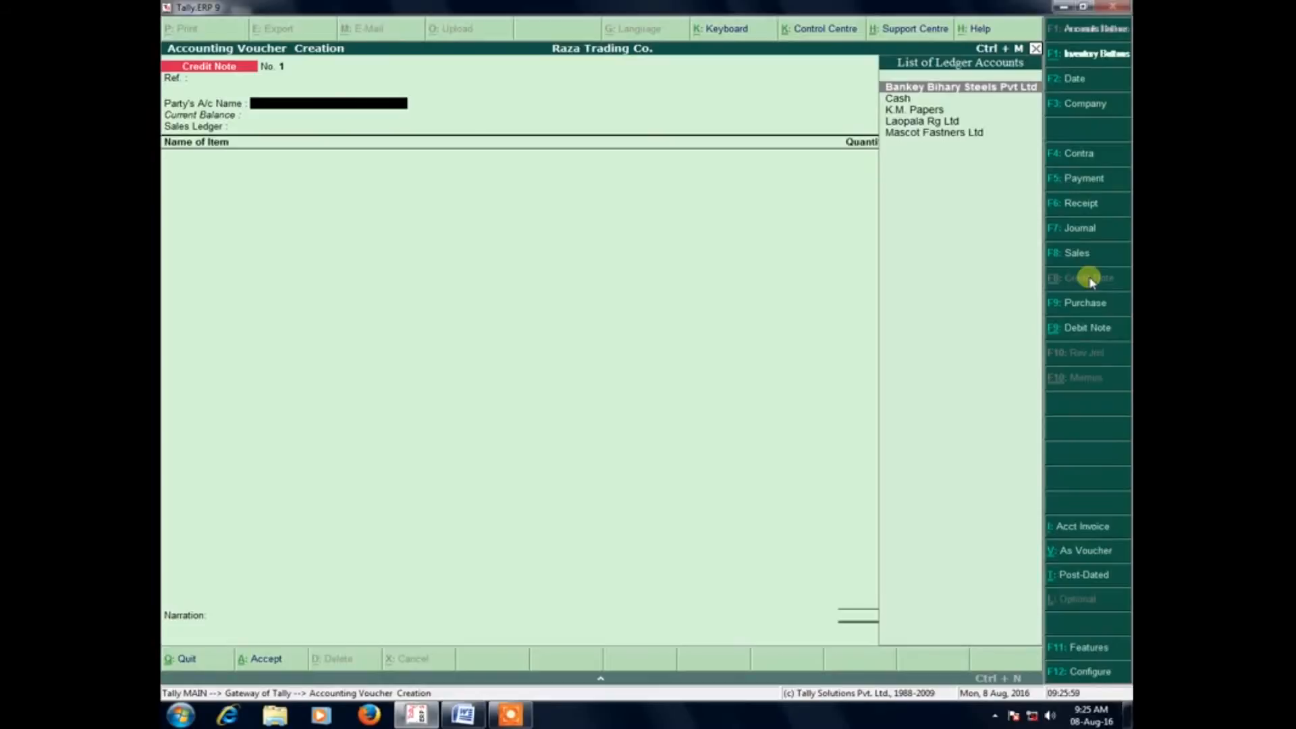
Step: Set the credit note's party account to Mascot Fastners Ltd
type("Ba")
key("BackSpace")
key("BackSpace")
type("La")
key("BackSpace")
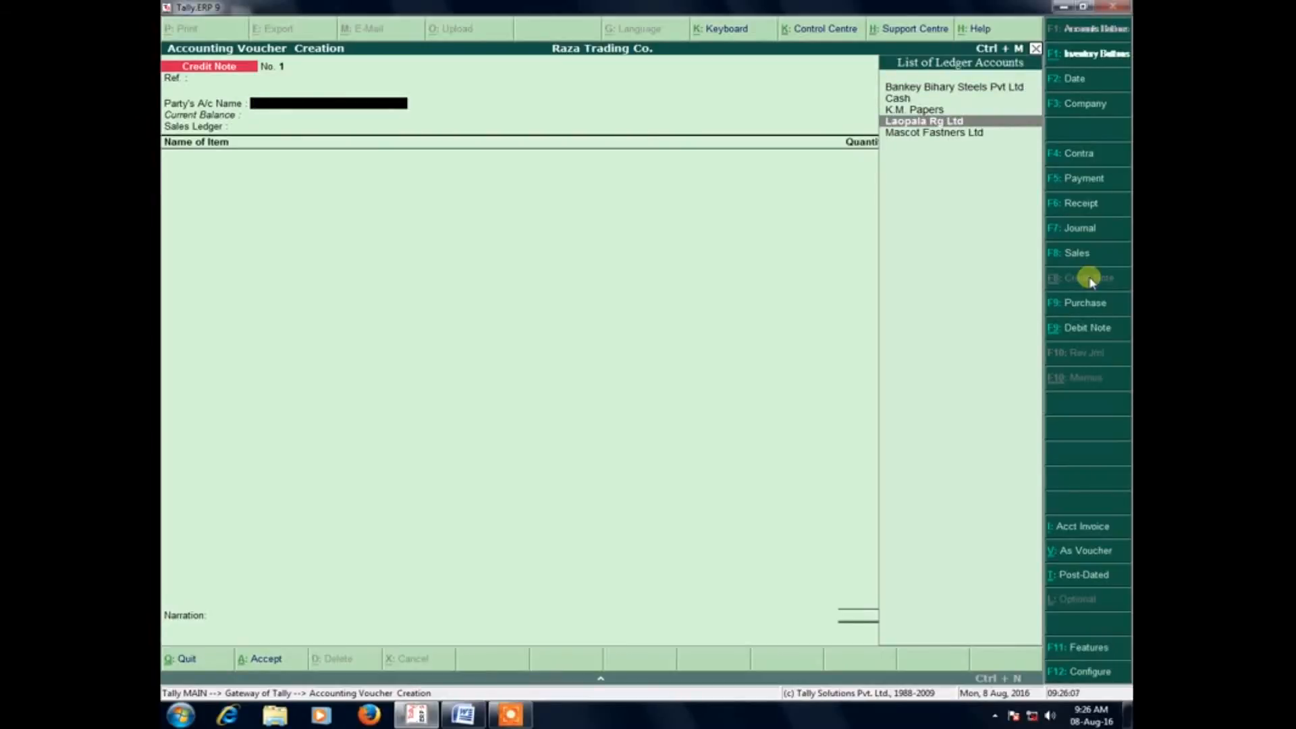
type("C")
key("BackSpace")
type("Ma")
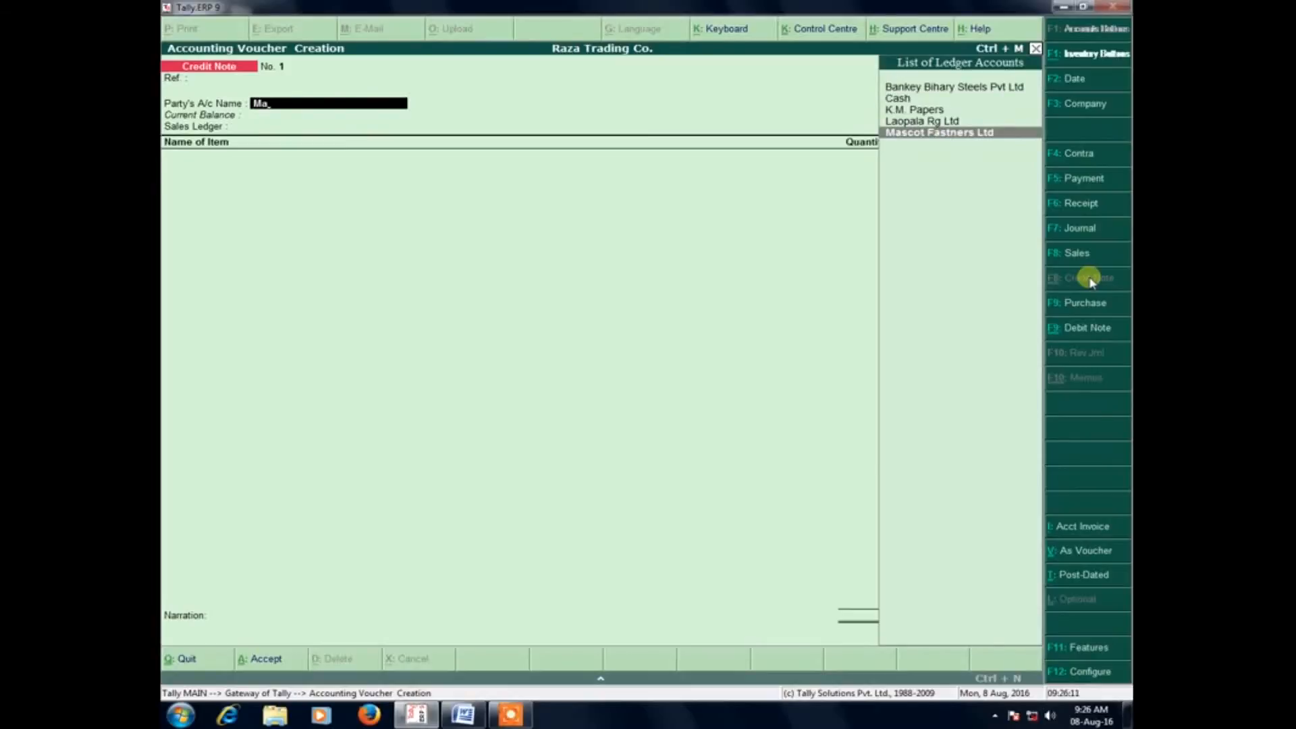
key("Return")
key("Return")
key("Return")
key("Return")
key("Return")
key("Return")
key("Return")
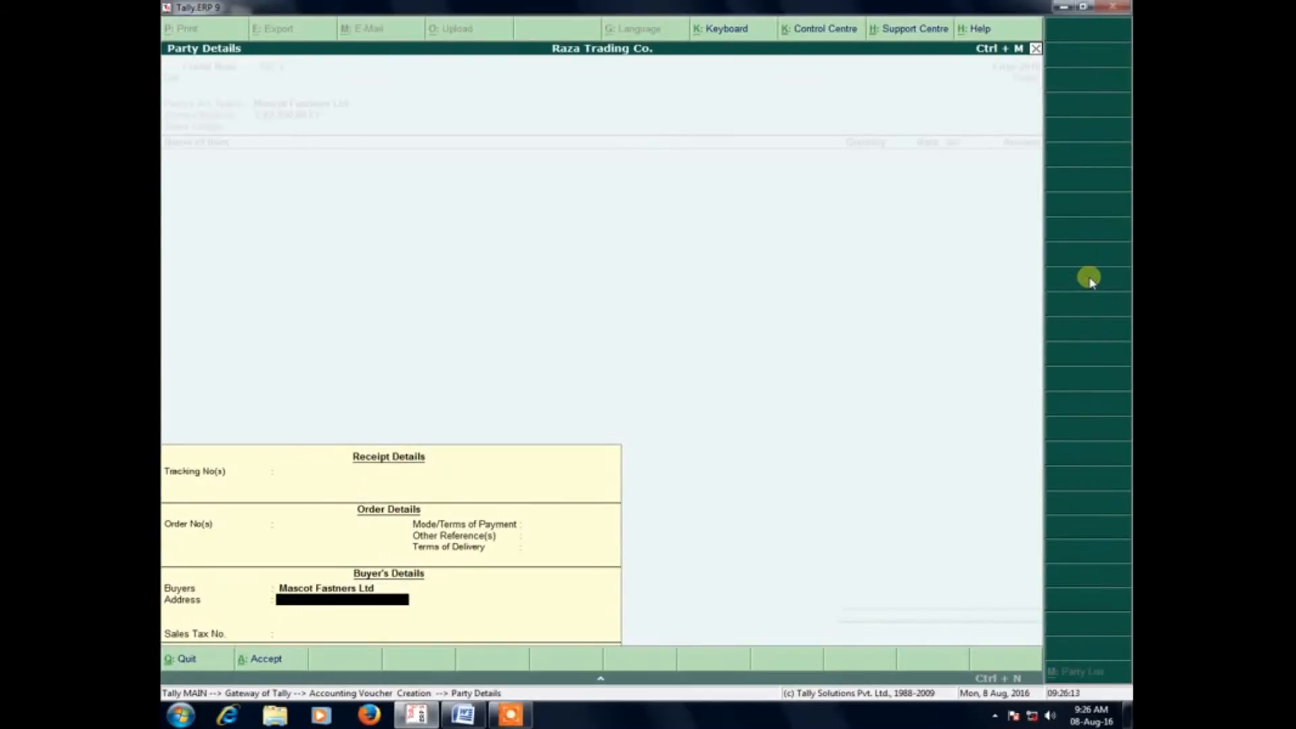
left_click(511, 714)
left_click(690, 690)
left_click(689, 689)
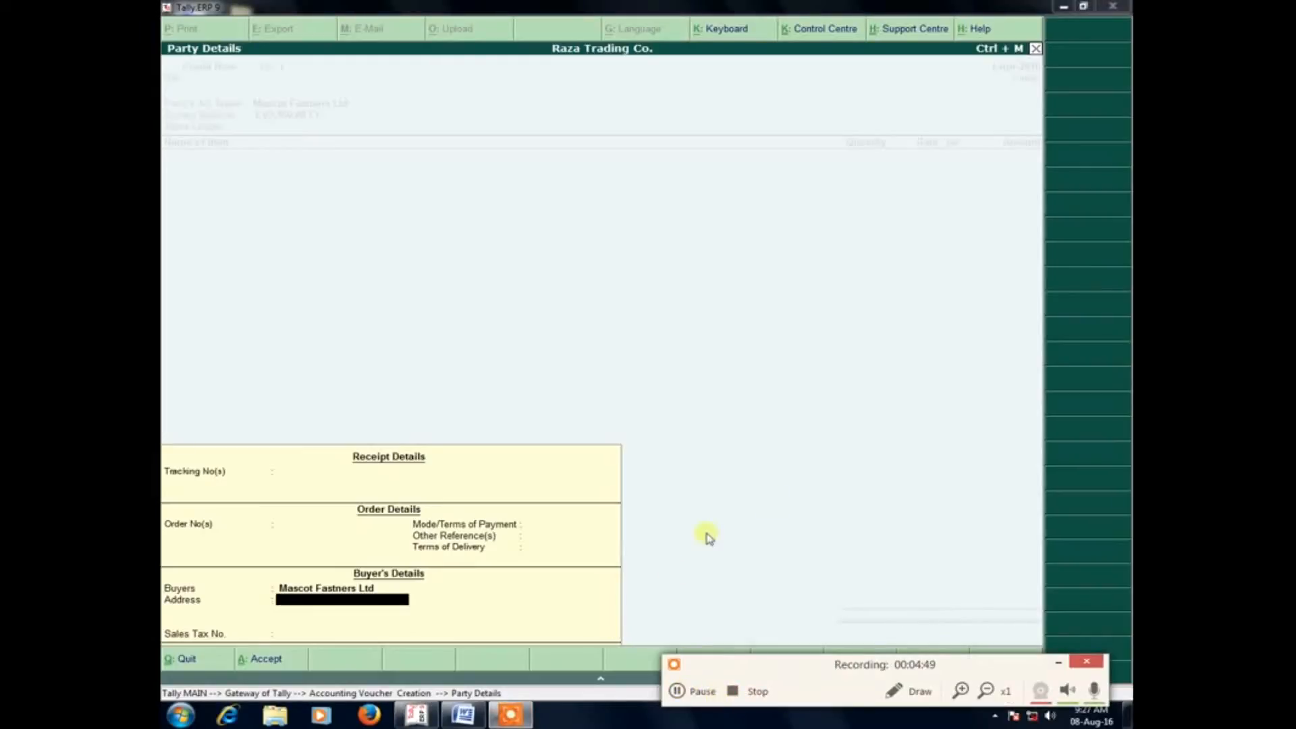
key("Escape")
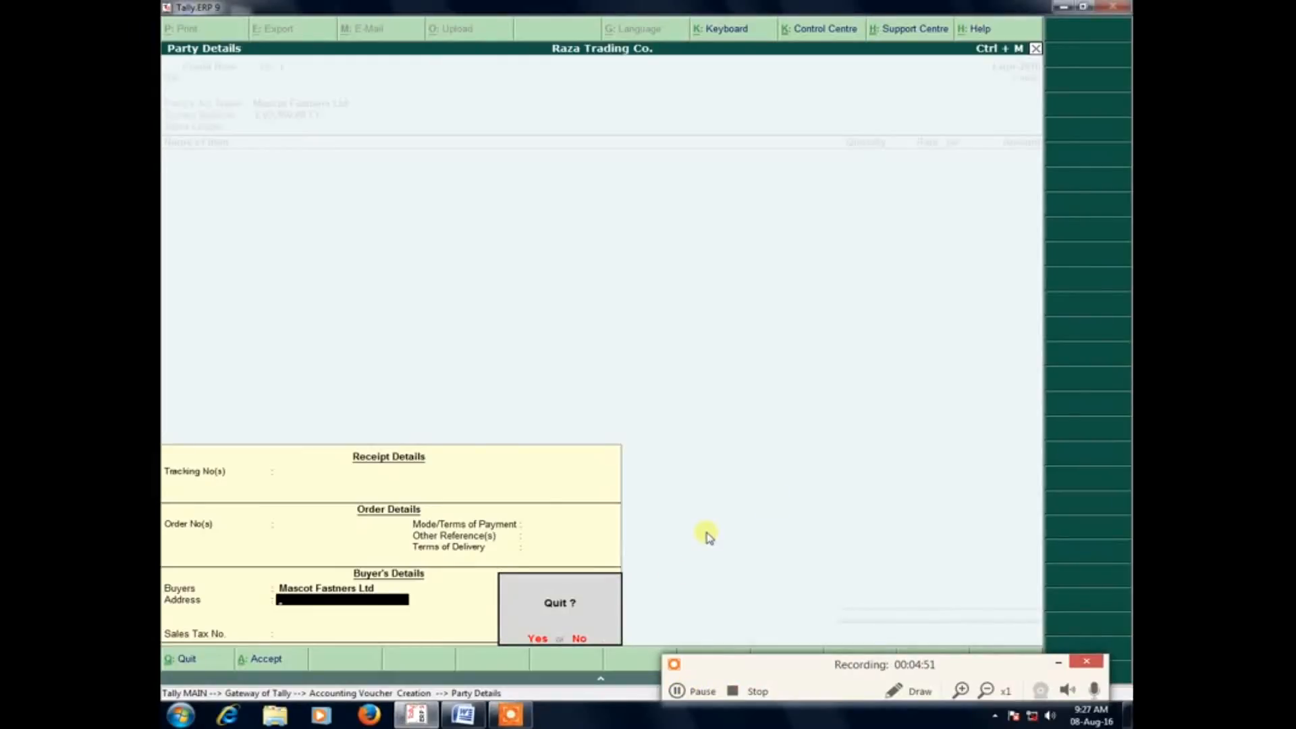
key("Return")
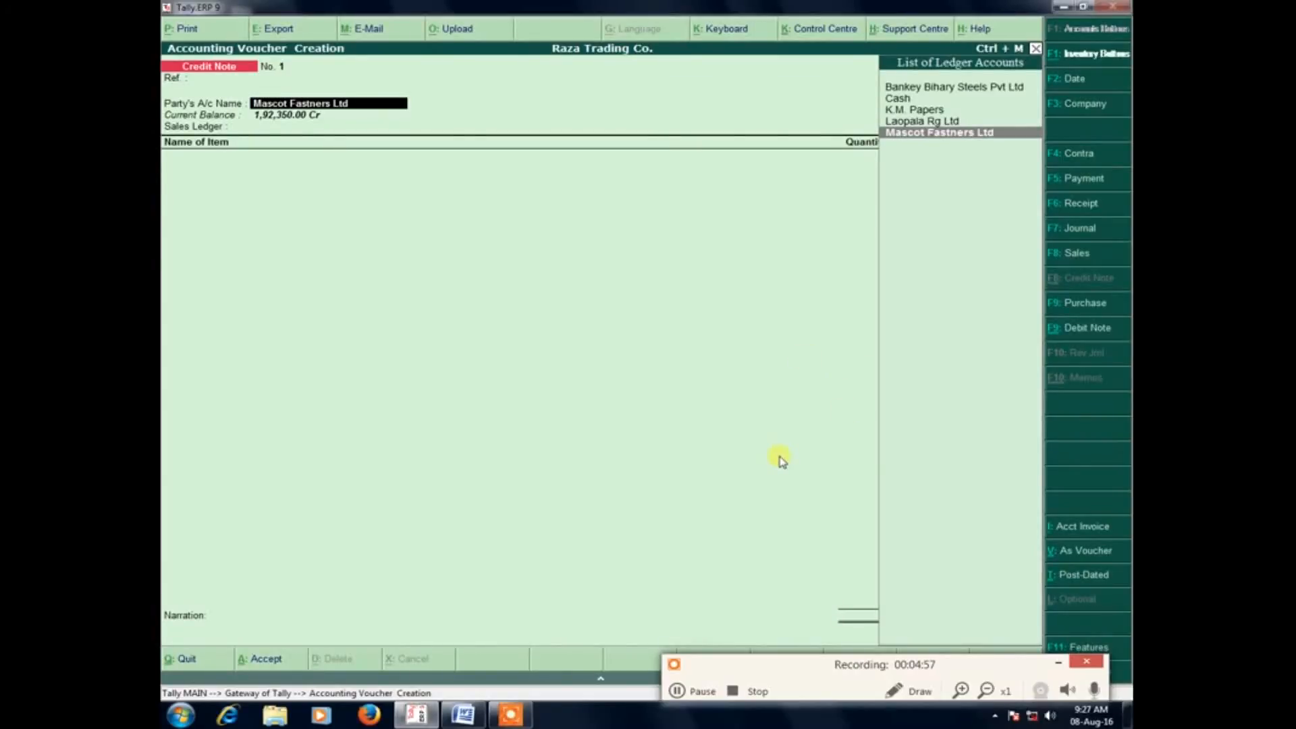
Step: Accept Mascot Fastners Ltd with its party details unchanged and choose Sale Account as the sales ledger
key("Return")
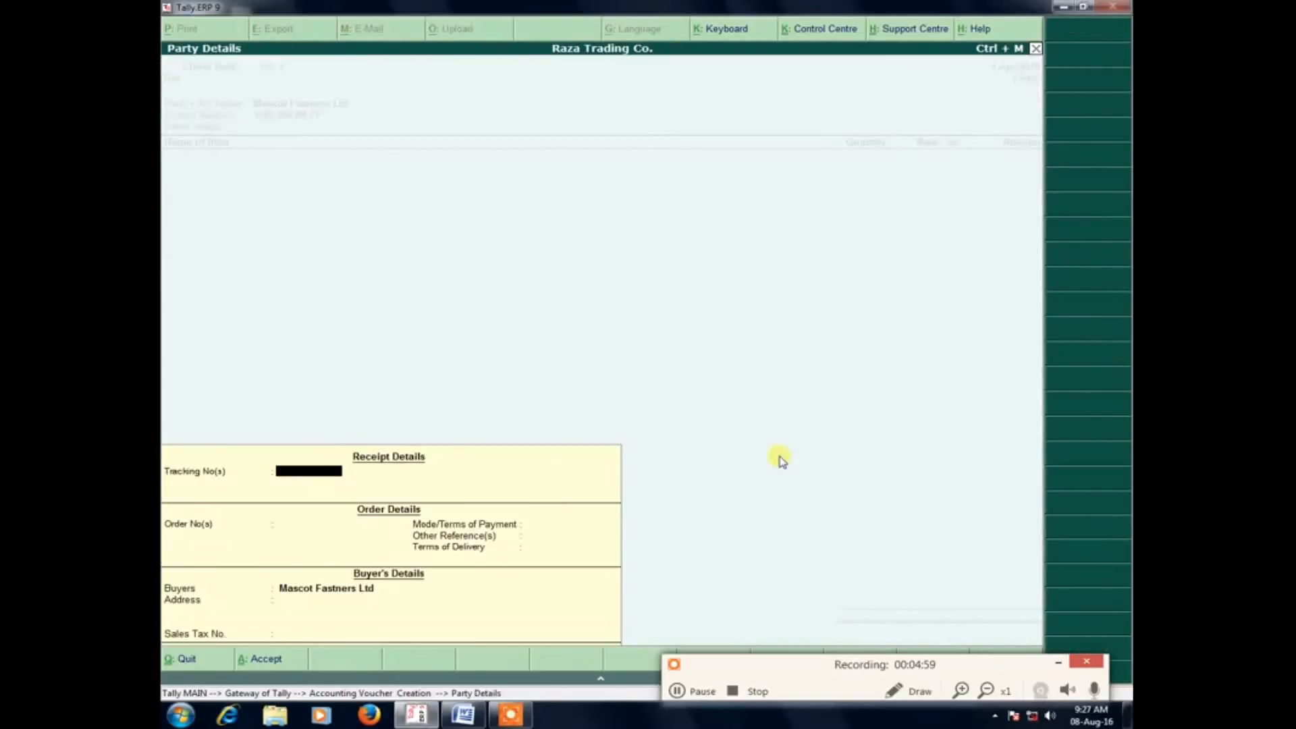
key("Return")
key("Return")
key("Return")
key("Return")
key("Return")
key("Return")
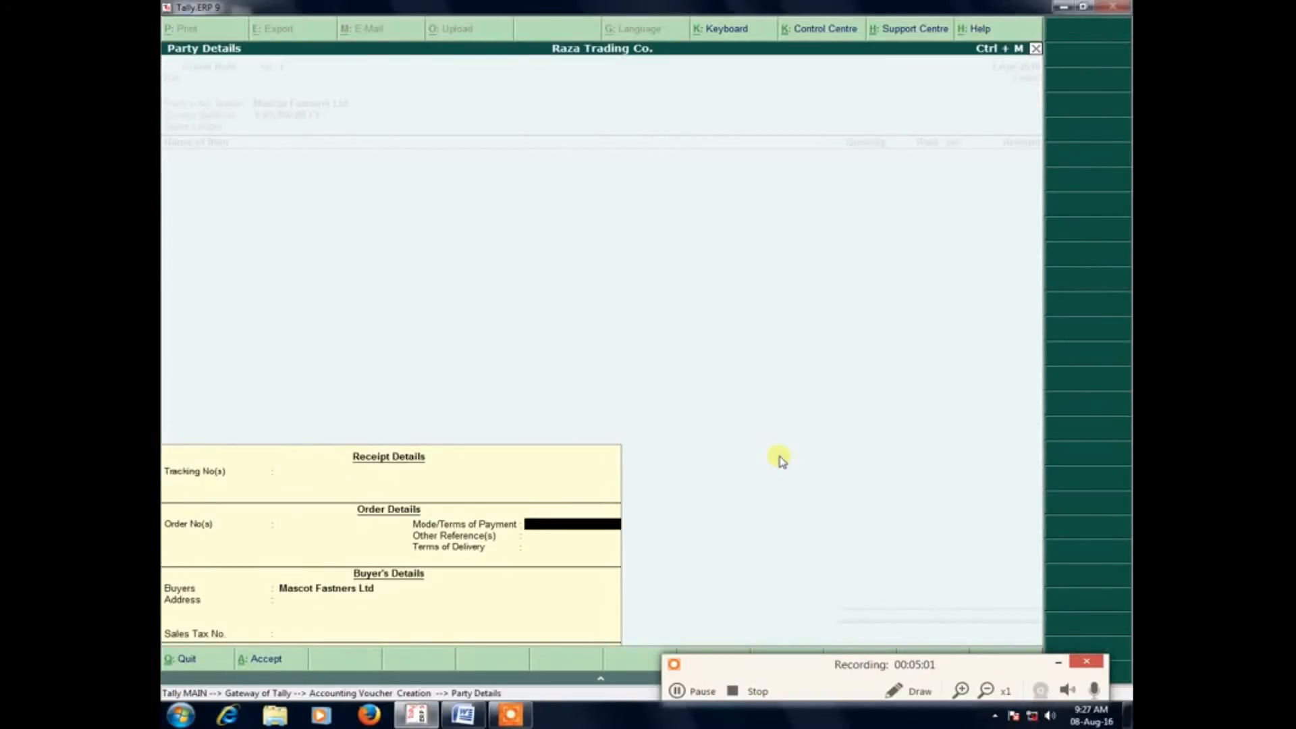
key("Return")
key("Return")
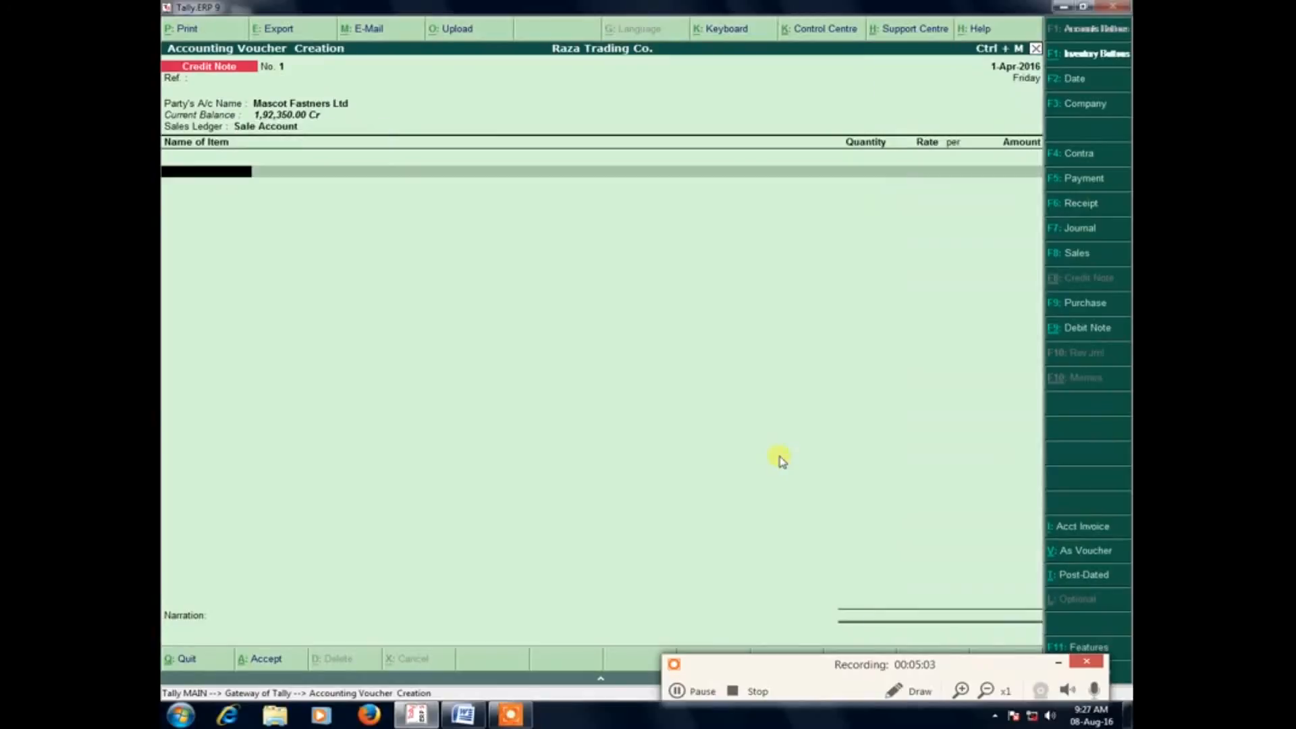
Step: Add the item Iron to the credit note with a quantity of 1,500 kg at a rate of 17.50 per kg
type("Ir")
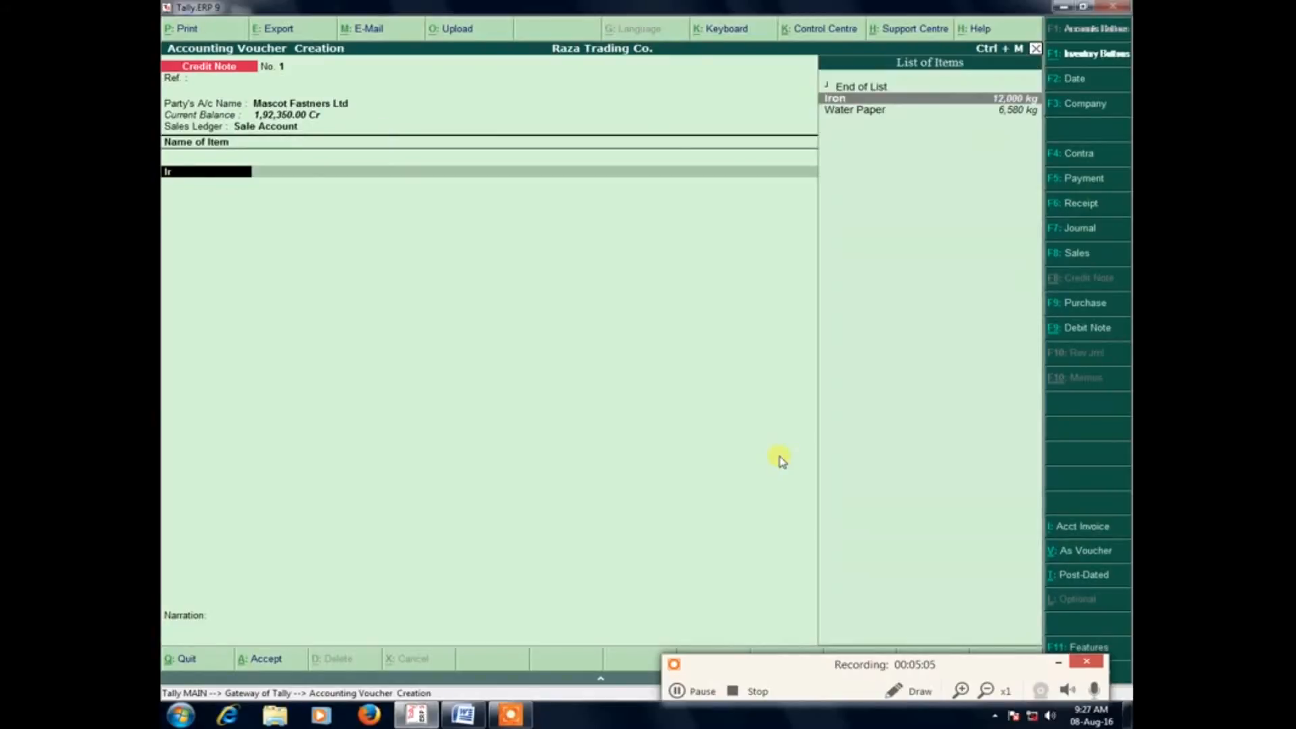
key("Return")
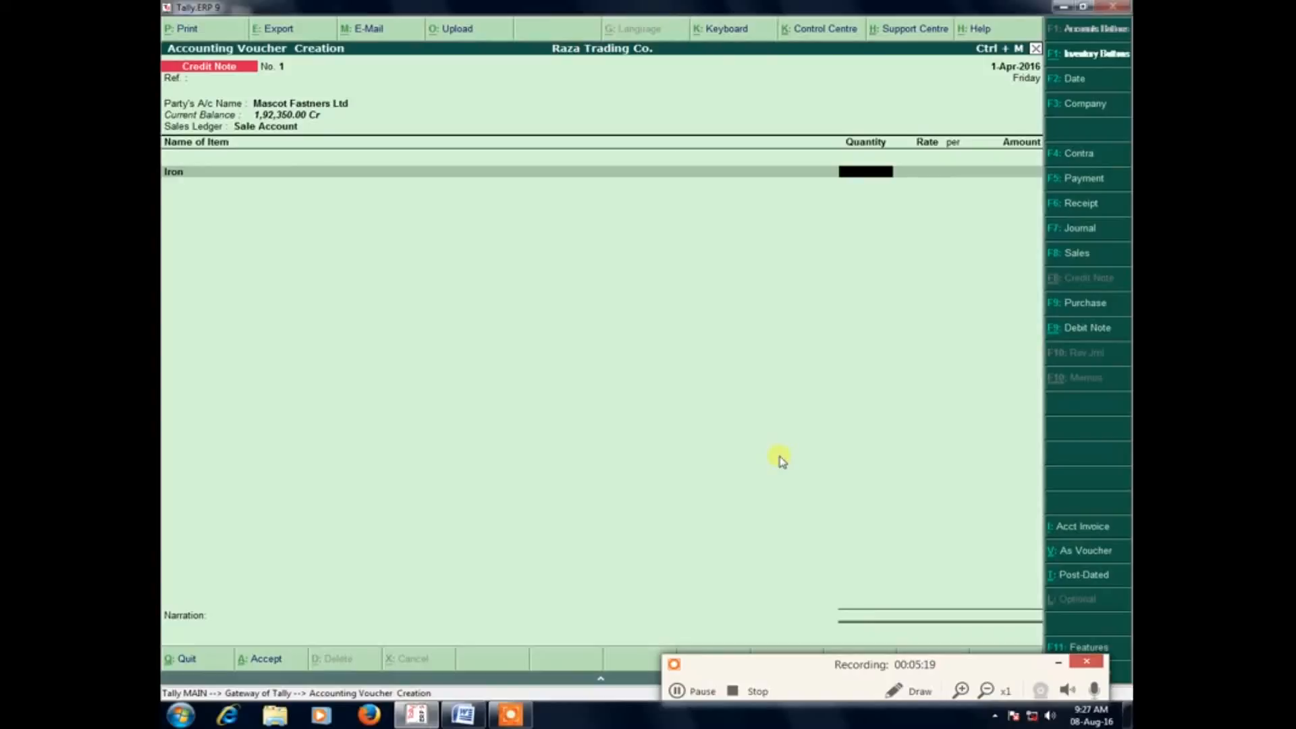
type("1500")
key("Return")
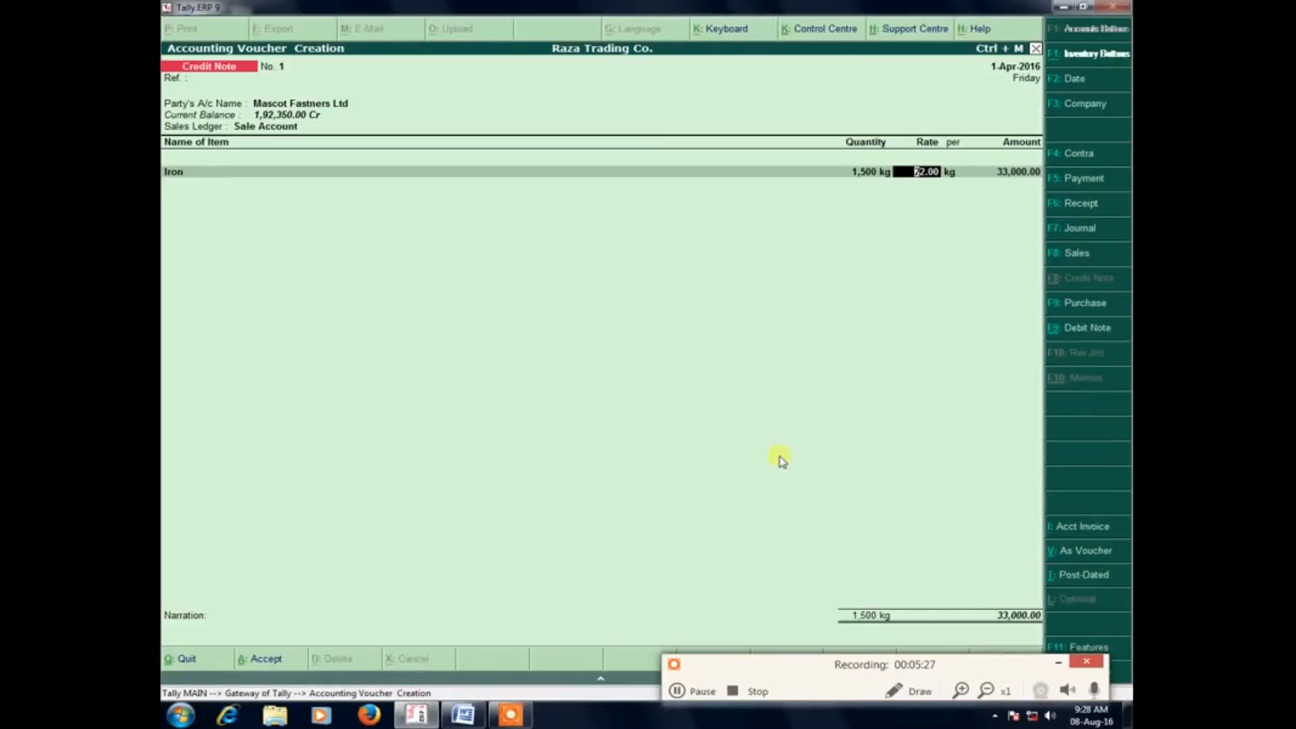
type("173.")
key("BackSpace")
key("BackSpace")
type(".5")
key("Return")
key("Return")
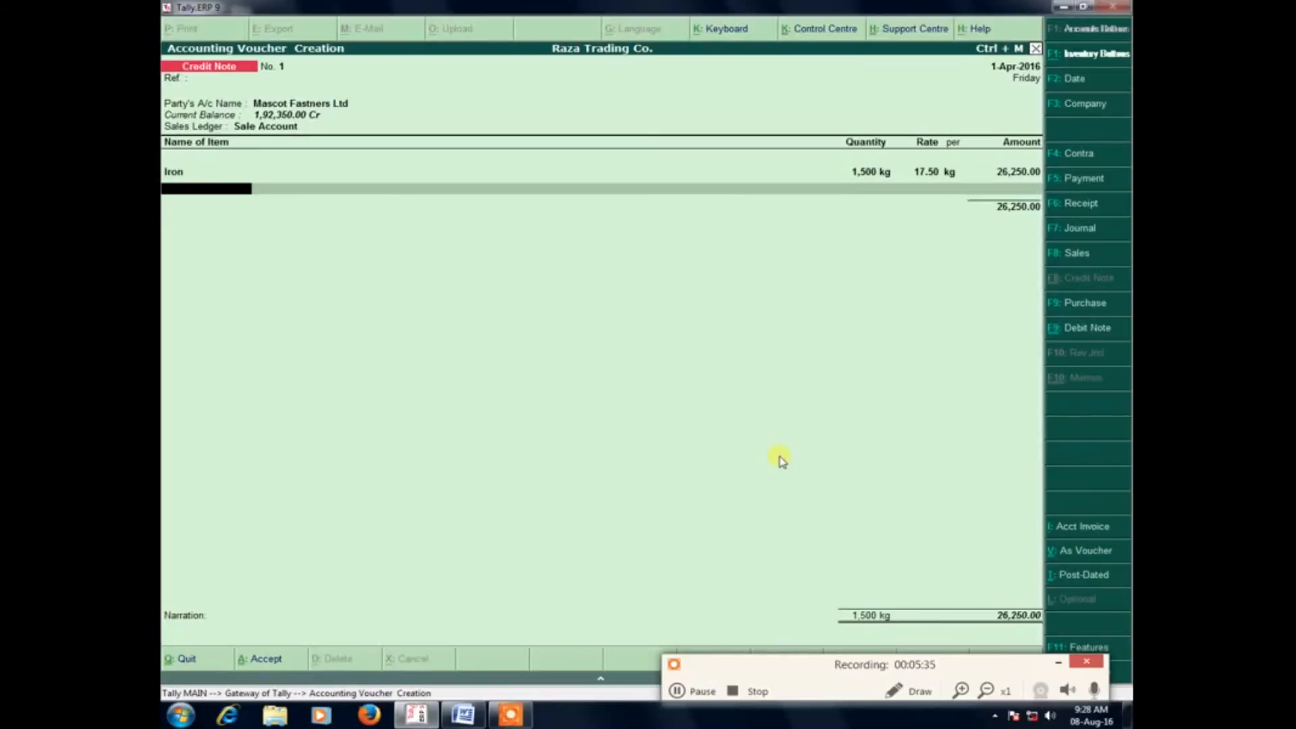
Step: Add the Iron Vat @ 5% ledger to the credit note at a rate of 5%
key("Return")
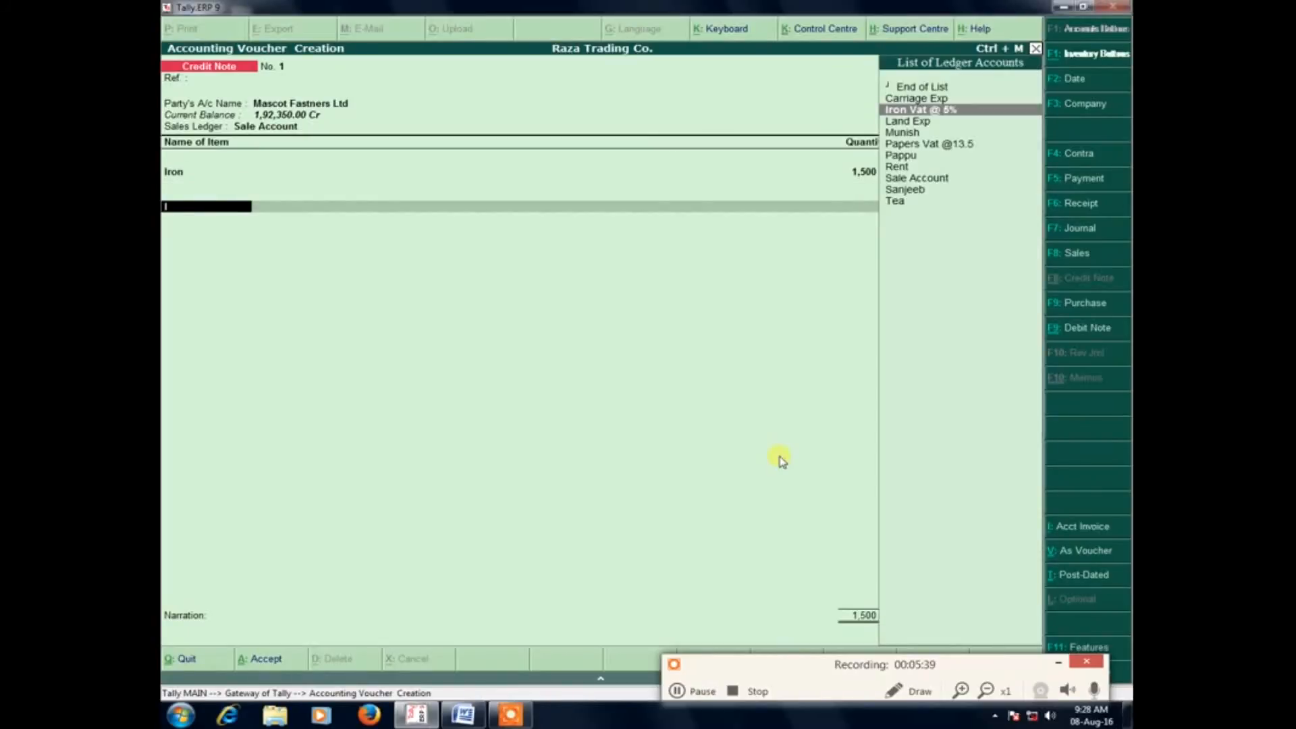
key("Return")
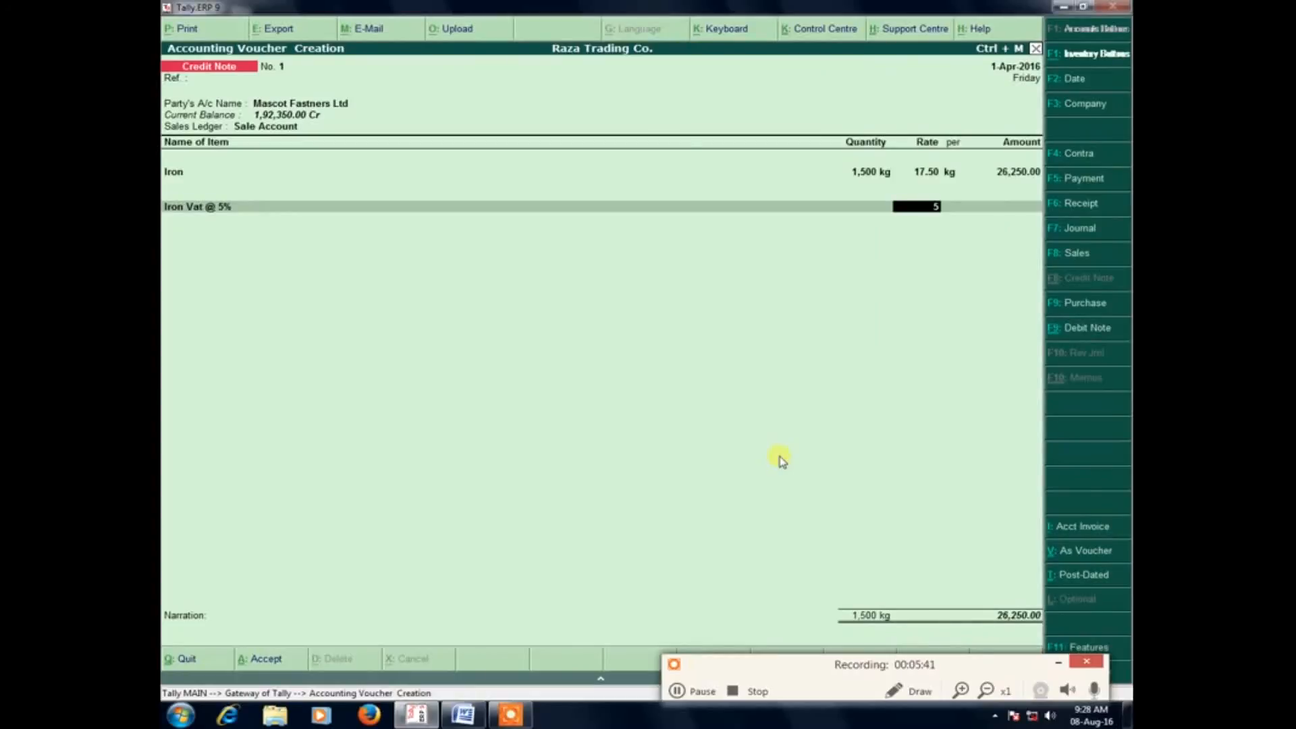
key("Return")
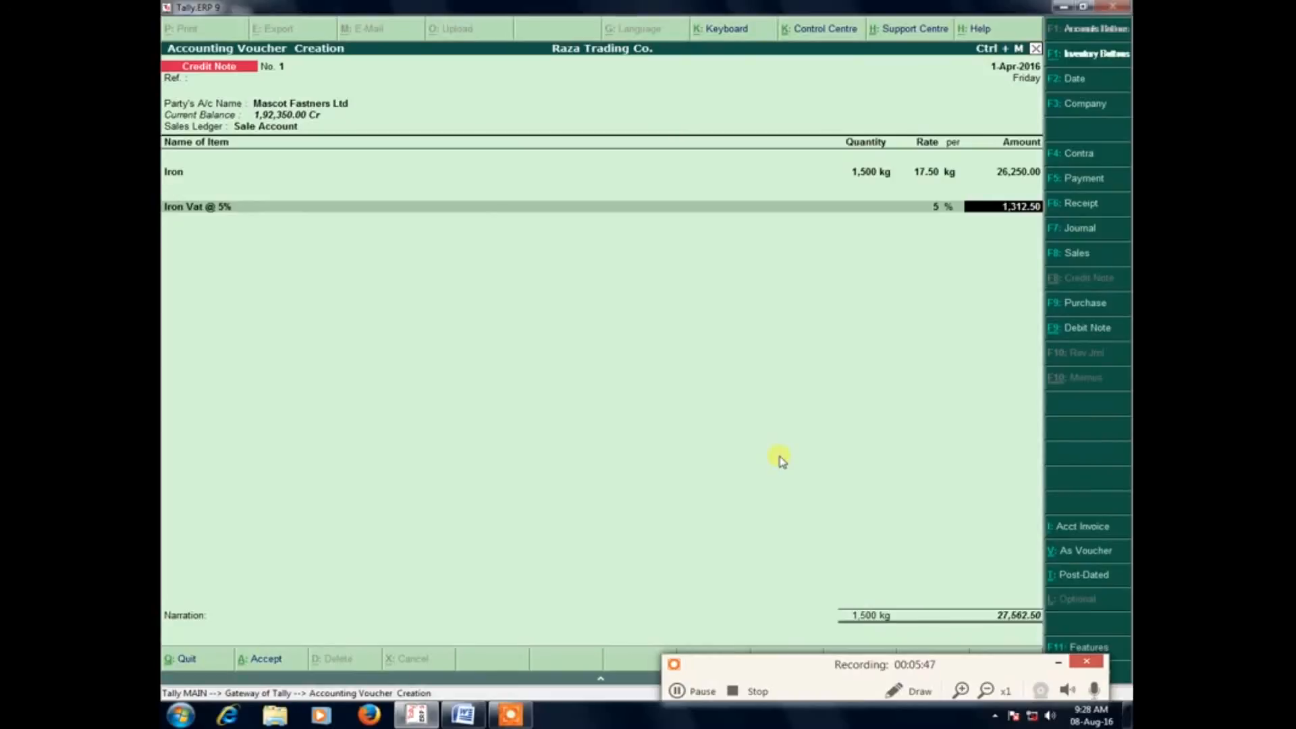
key("Return")
Step: Save the credit note with a blank narration and return to the Gateway of Tally
key("Return")
key("Return")
key("Return")
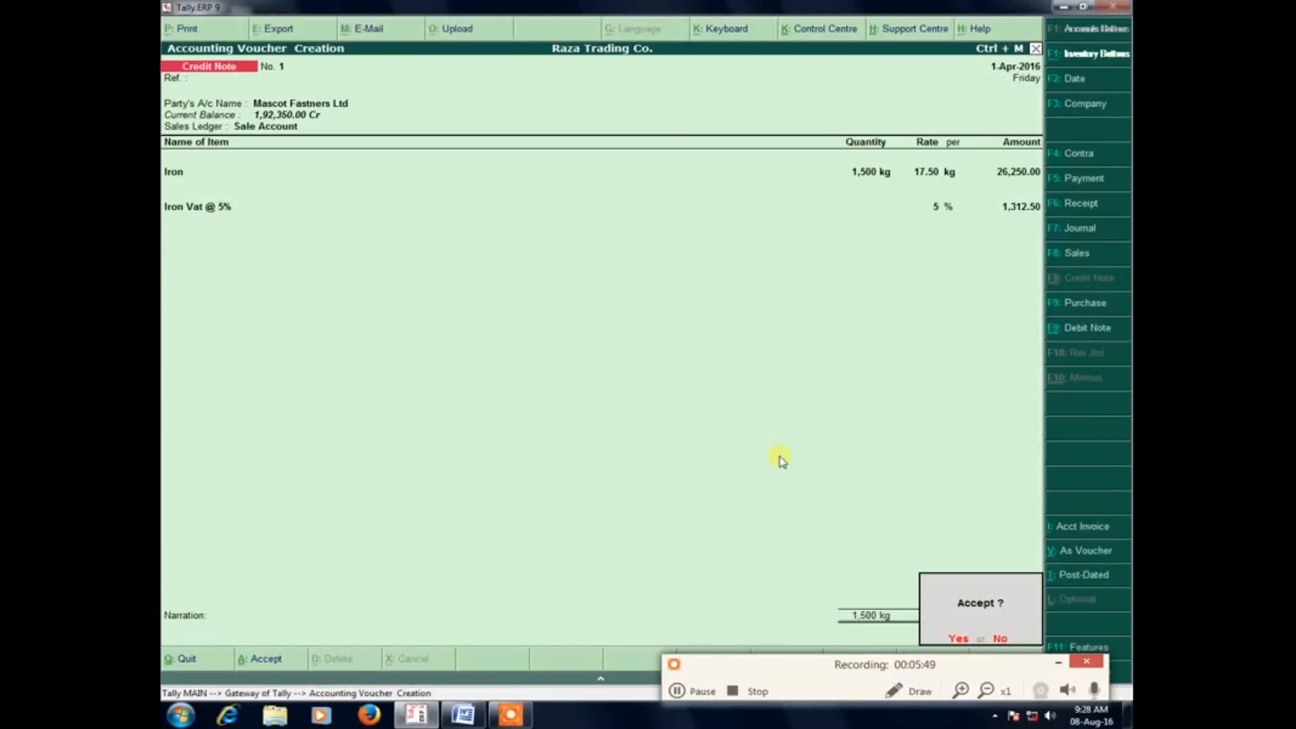
key("Return")
key("Escape")
key("Return")
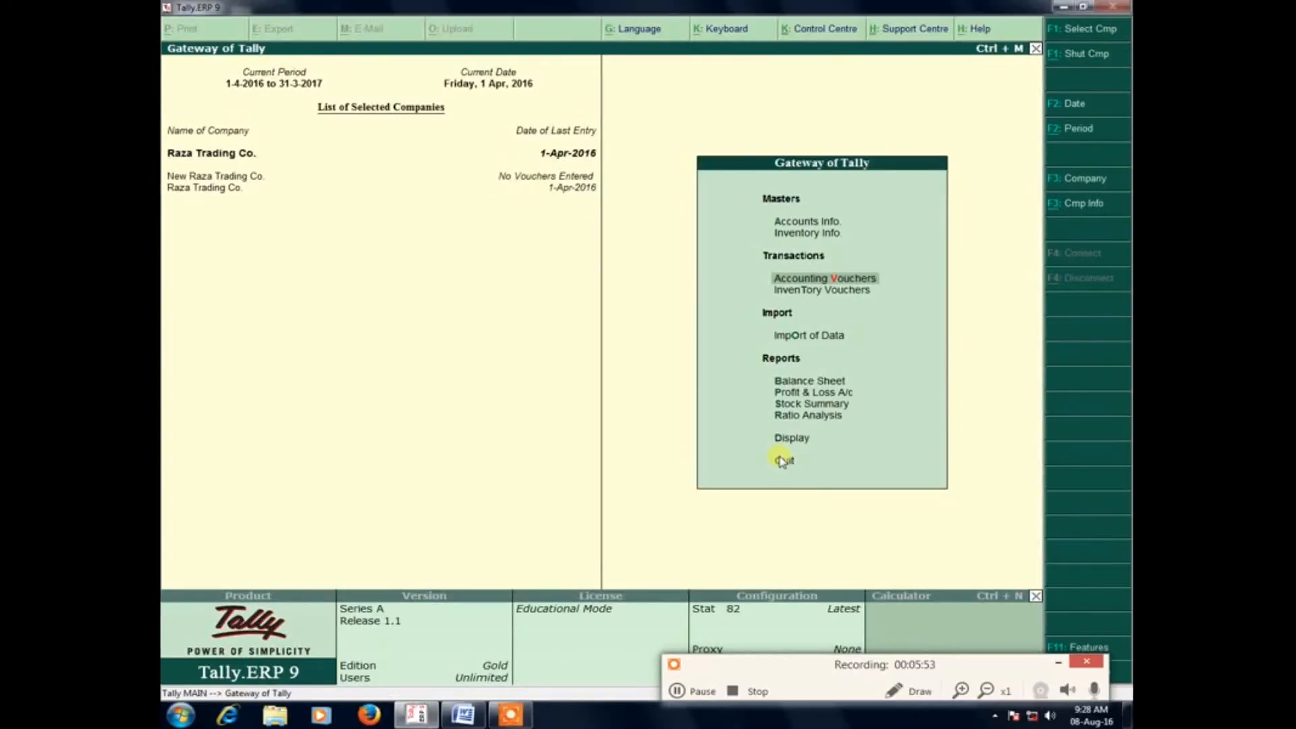
Step: Display the Mascot Fastners Ltd ledger from the account books, examine its credit note entry, and return to the Gateway of Tally
key("d")
key("a")
key("l")
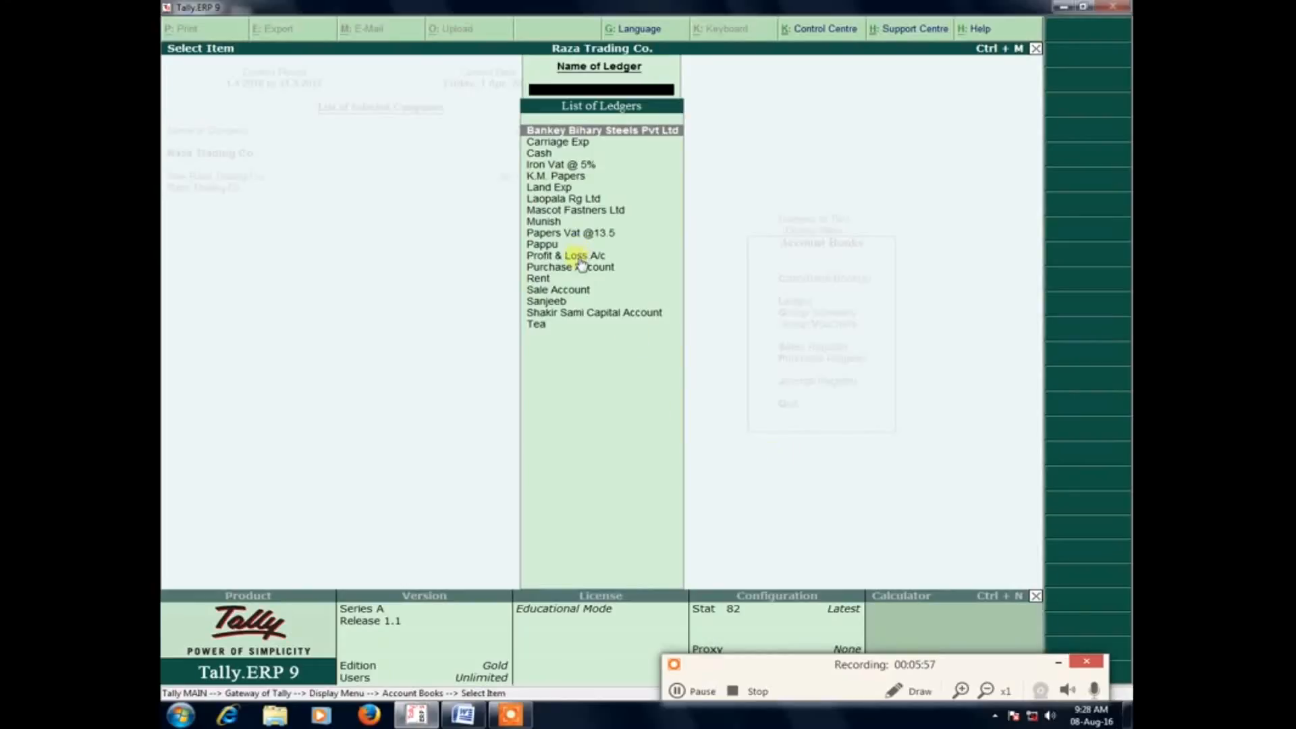
left_click(595, 210)
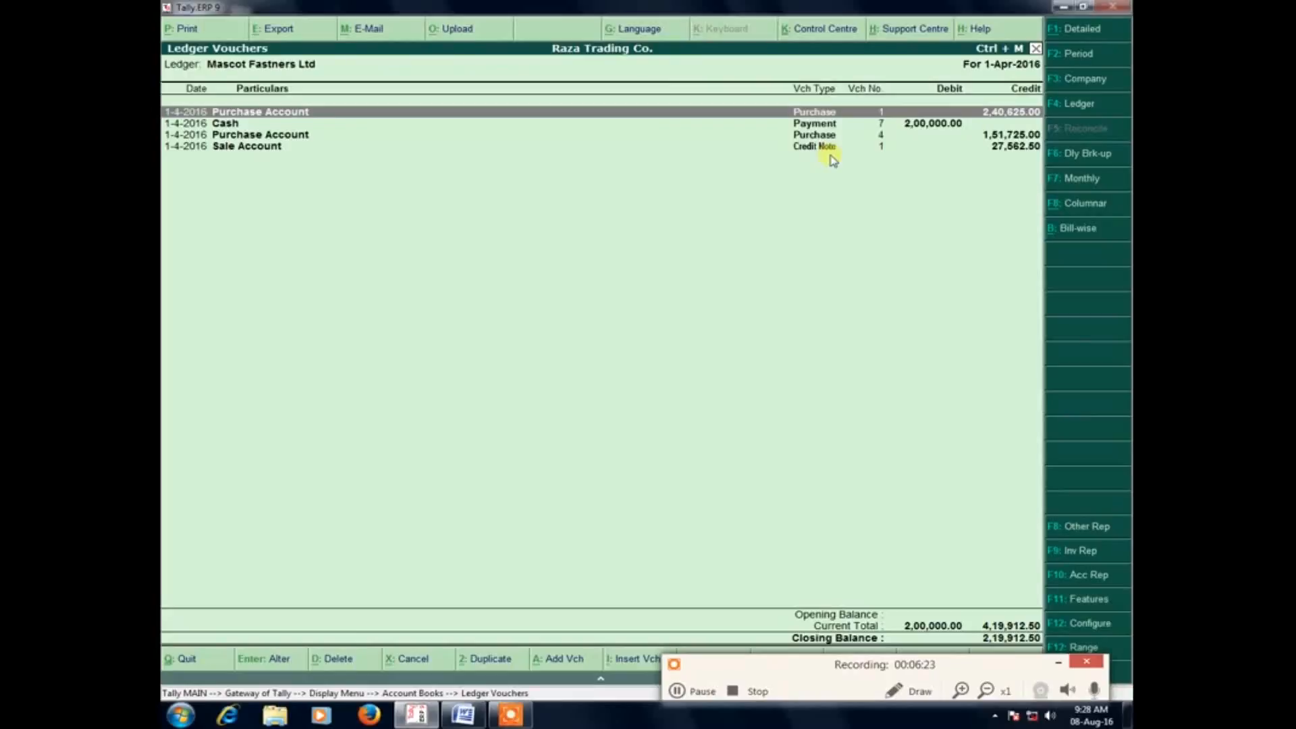
key("Escape")
key("Escape")
key("Escape")
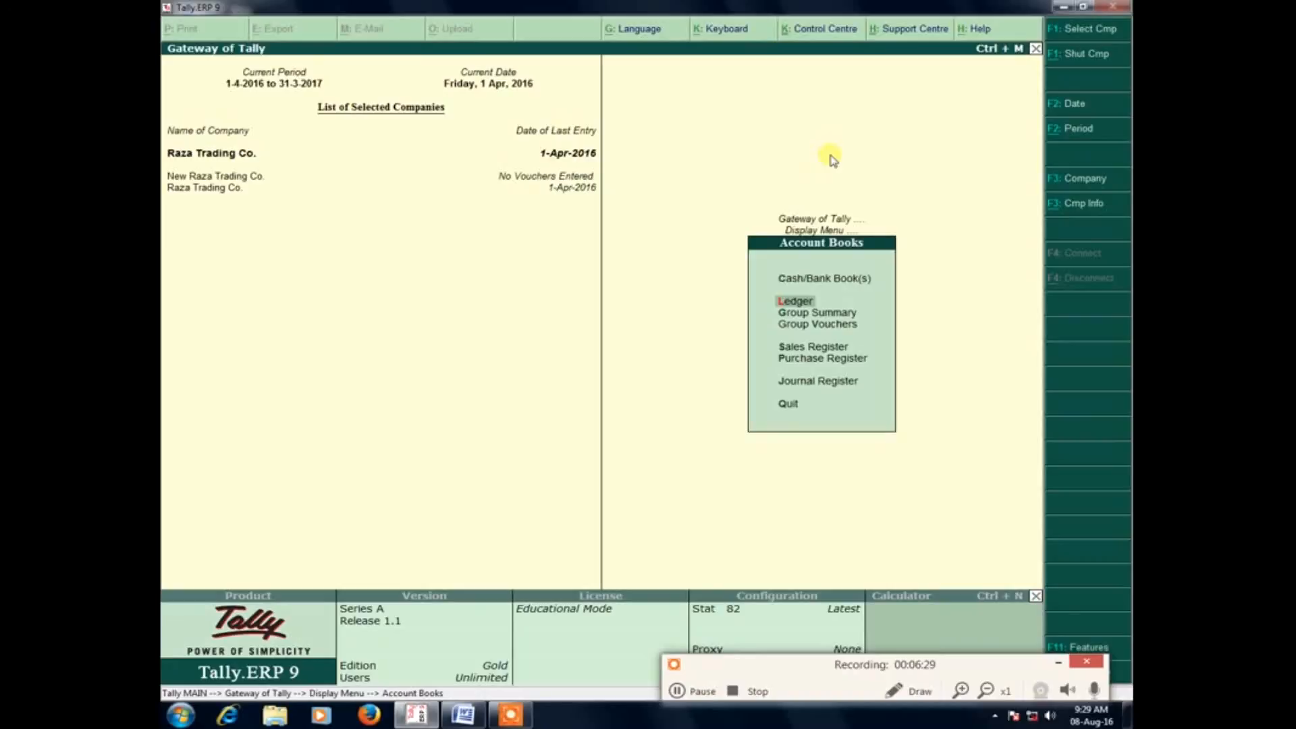
key("Escape")
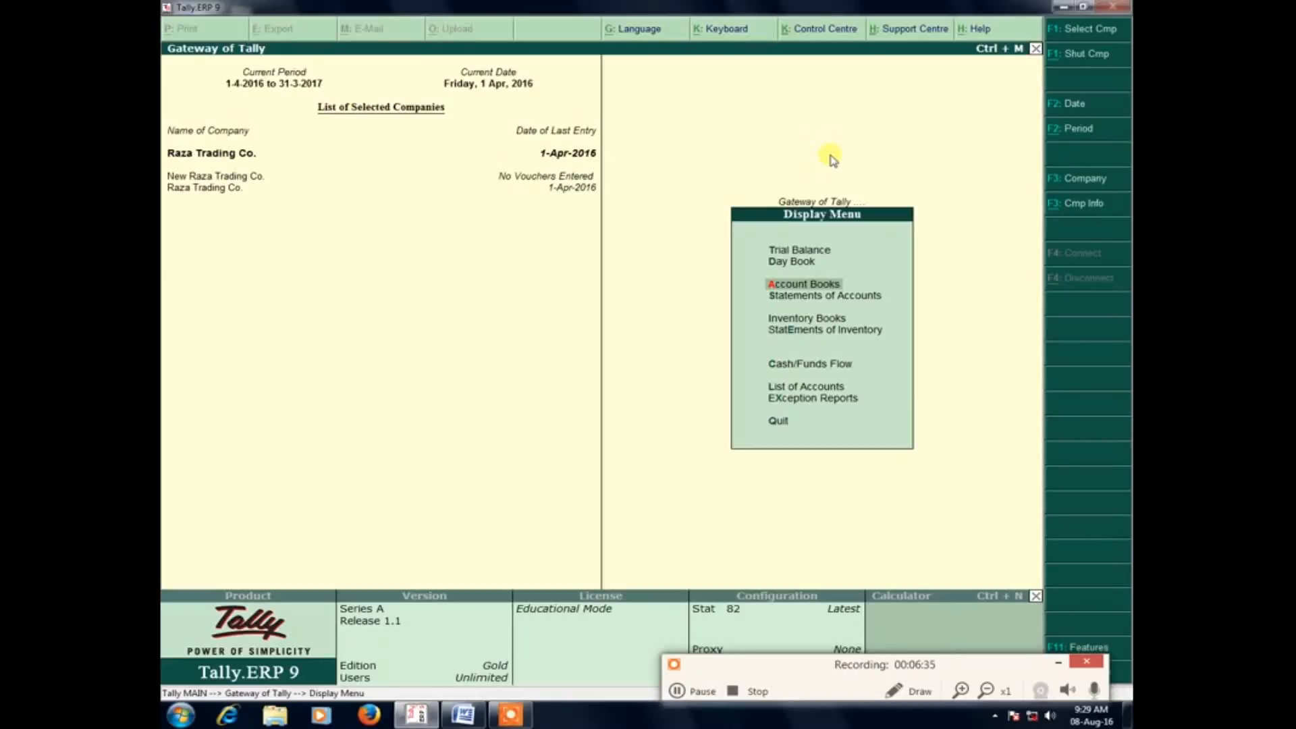
key("Escape")
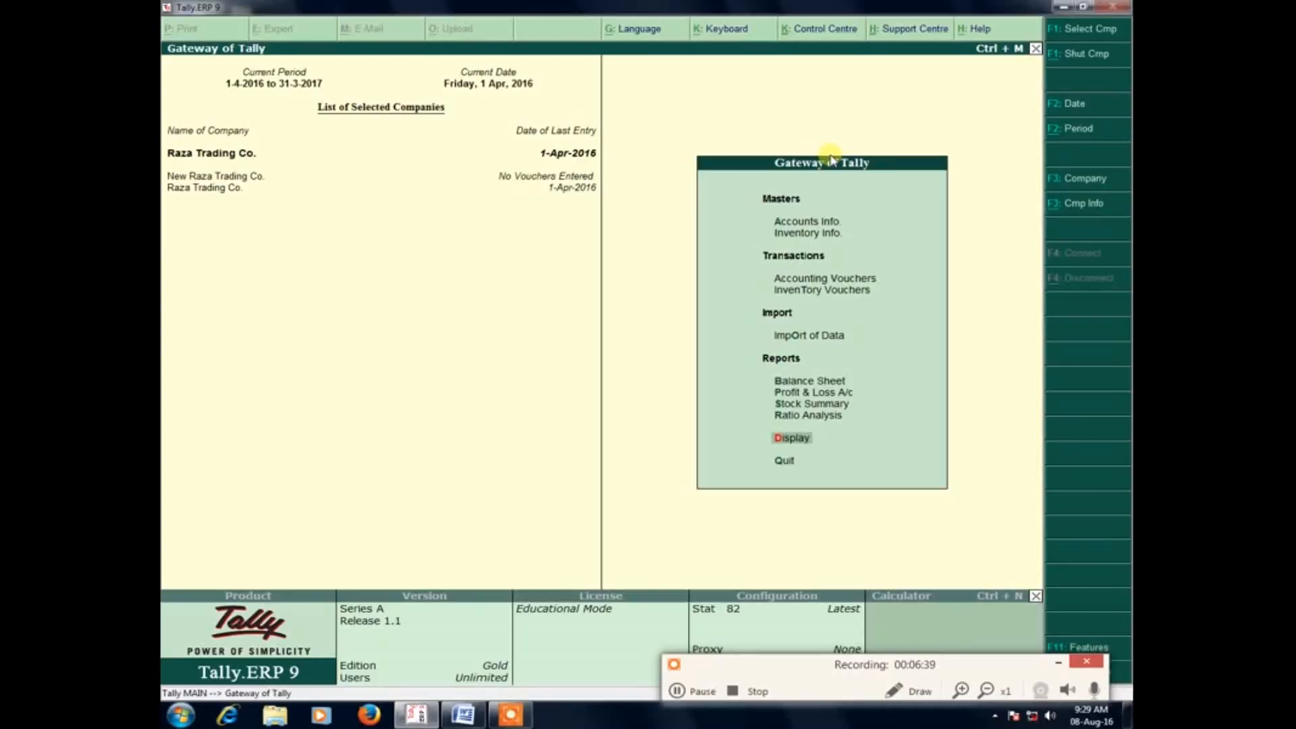
key("Up")
key("Up")
key("Up")
key("Up")
key("Up")
key("Up")
key("Up")
key("Up")
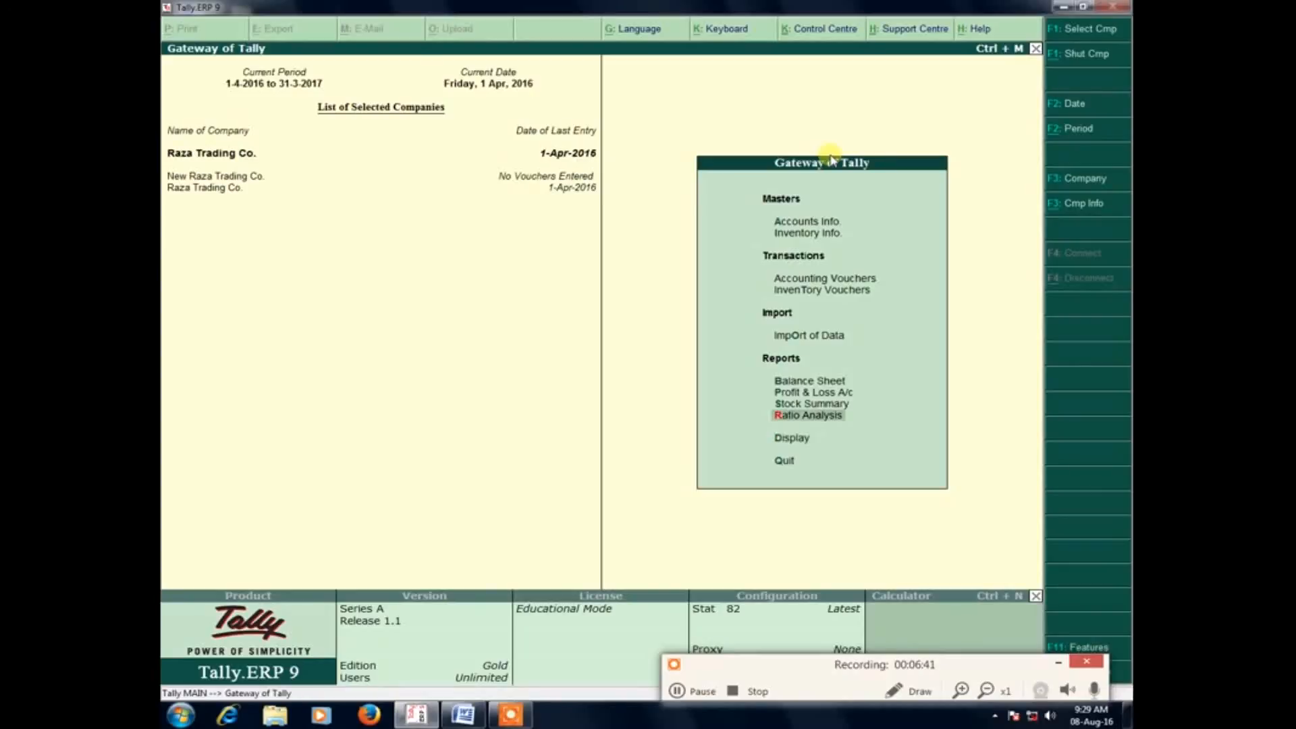
key("Down")
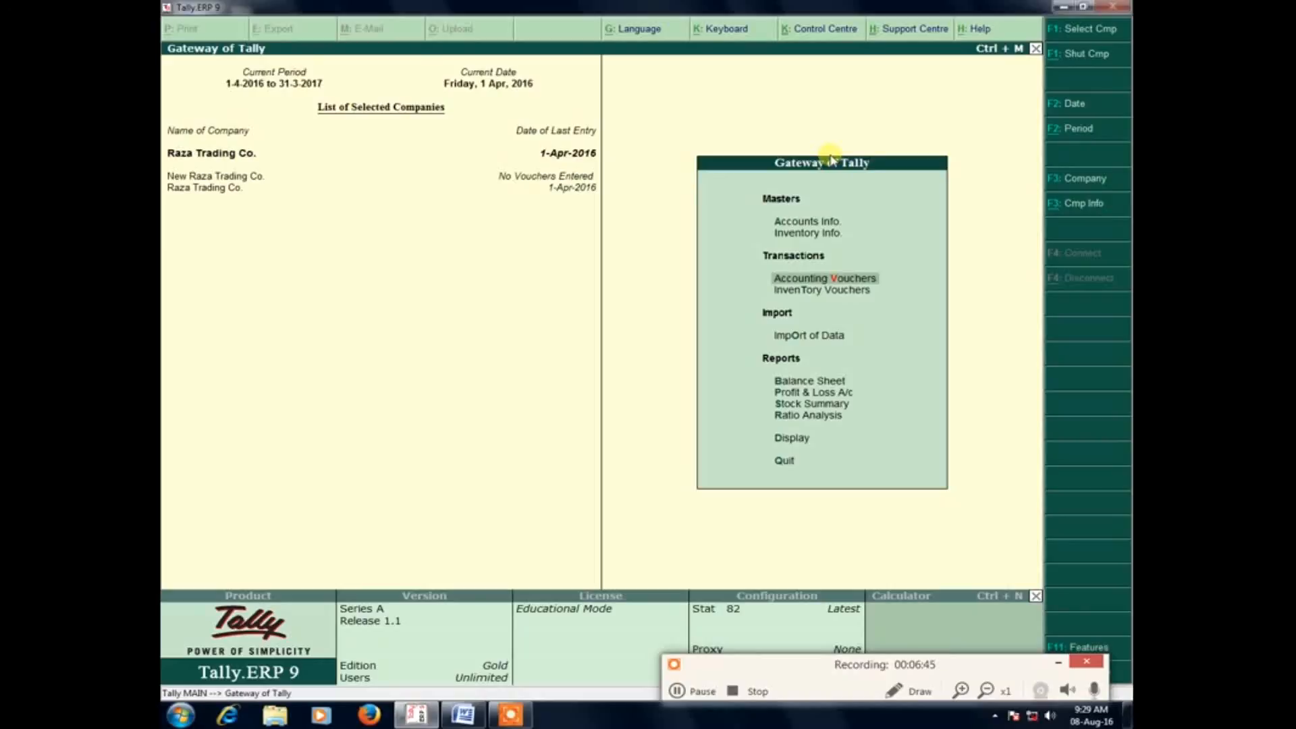
key("Return")
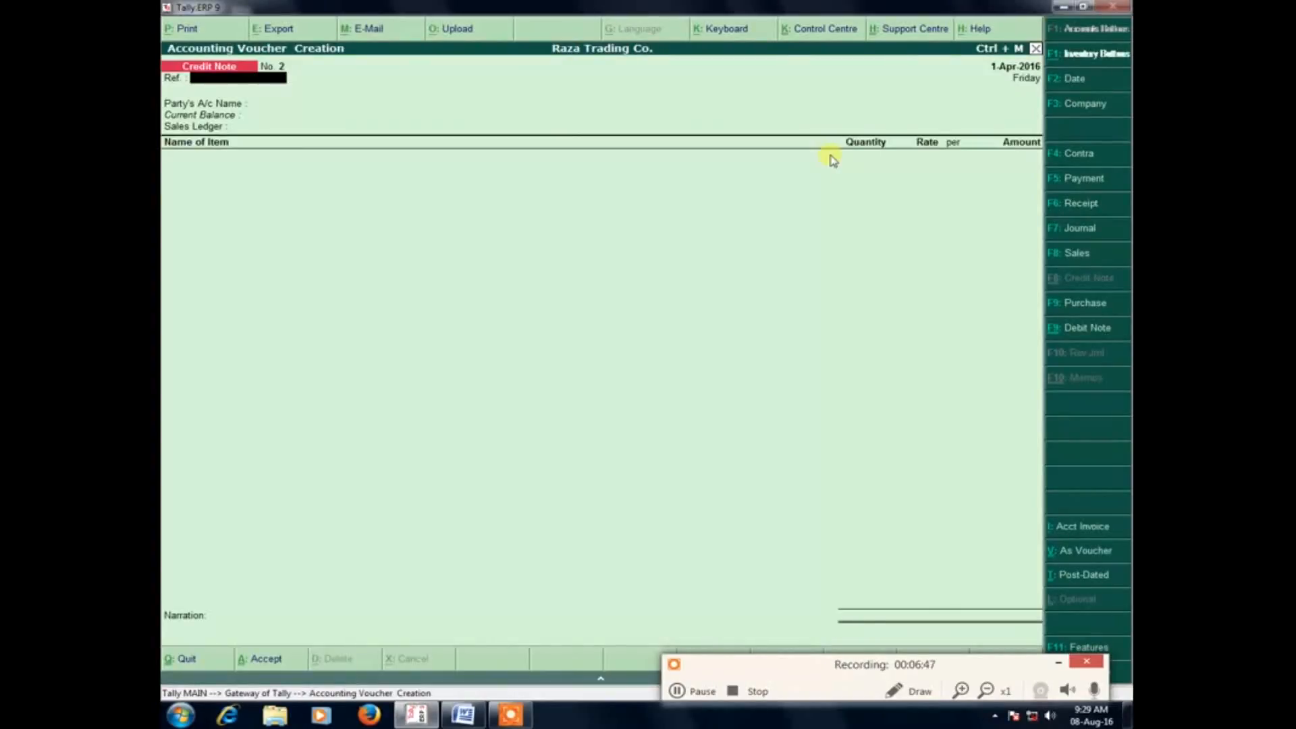
key("Escape")
key("Return")
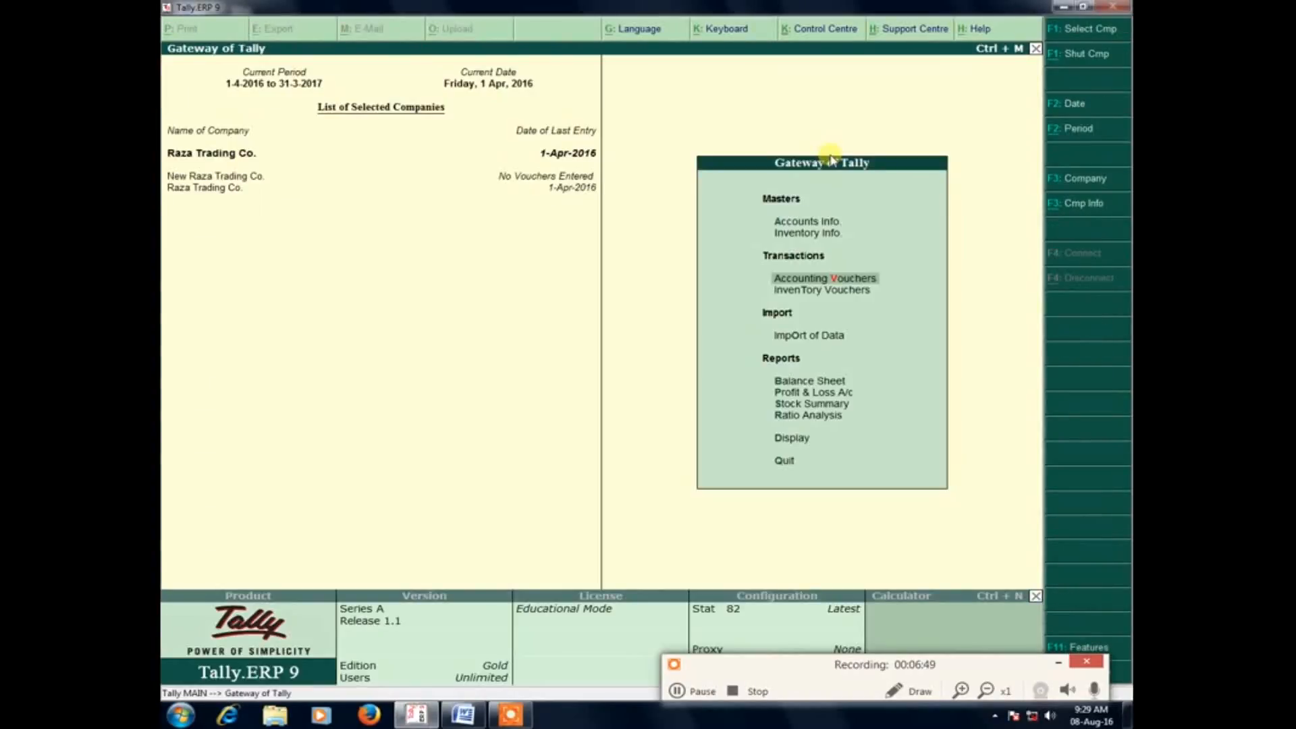